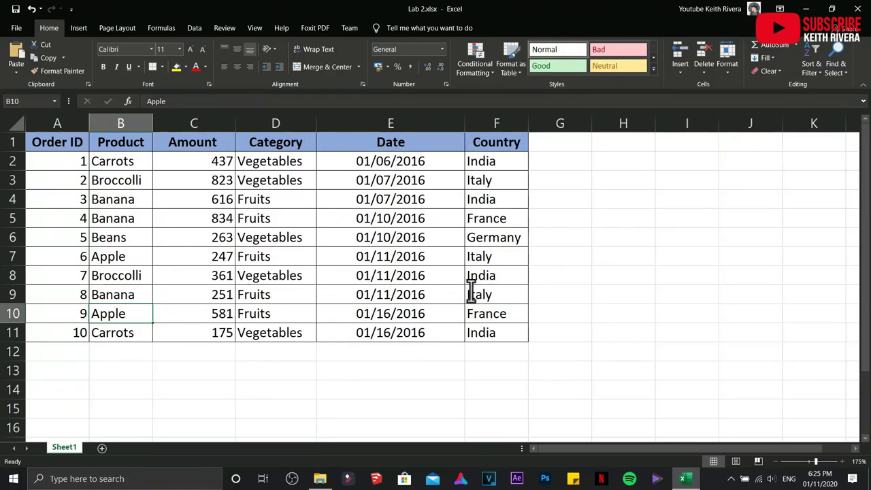
Step: Select the order table A1:F11, Order ID through Country, then go to Insert
{"action": "left_click_drag", "start_coordinate": [47, 140], "coordinate": [478, 343]}
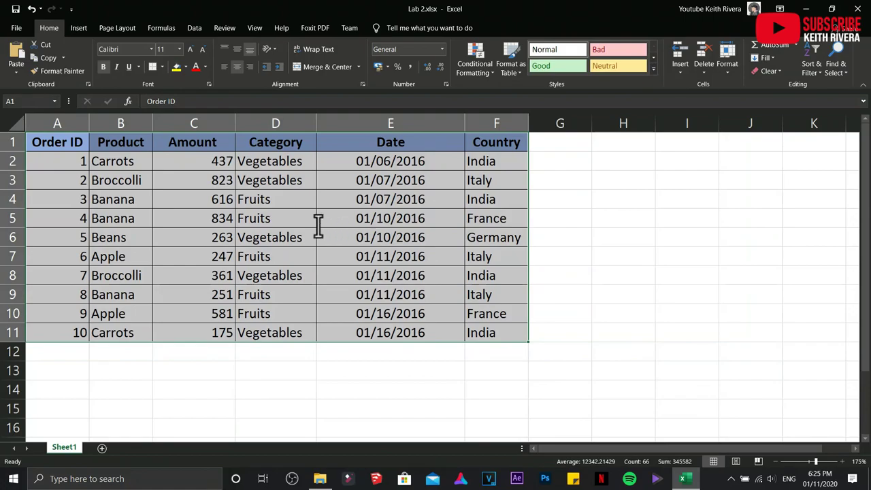
{"action": "left_click", "coordinate": [79, 28]}
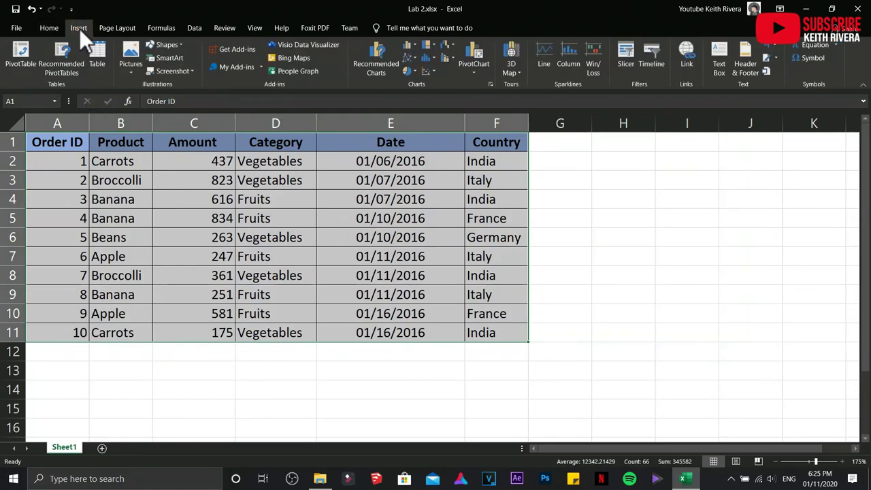
Step: Insert a PivotTable from Sheet1!$A$1:$F$11 on a new worksheet
{"action": "left_click", "coordinate": [24, 58]}
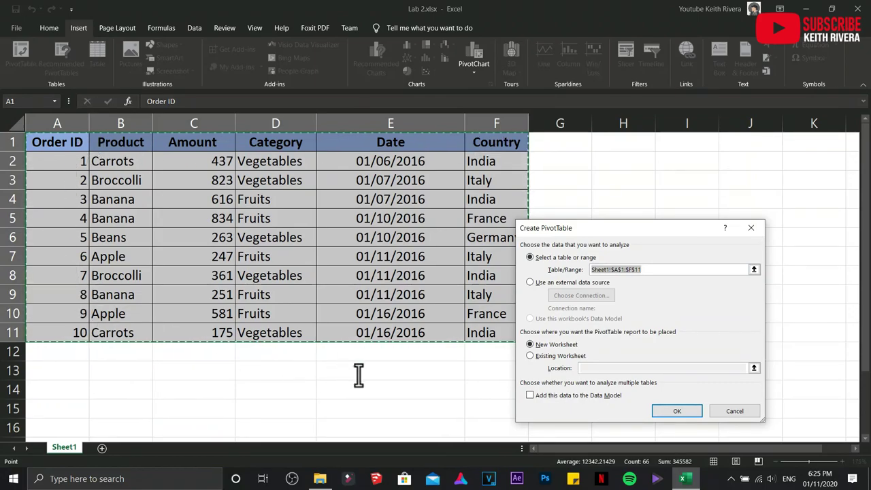
{"action": "left_click", "coordinate": [694, 411]}
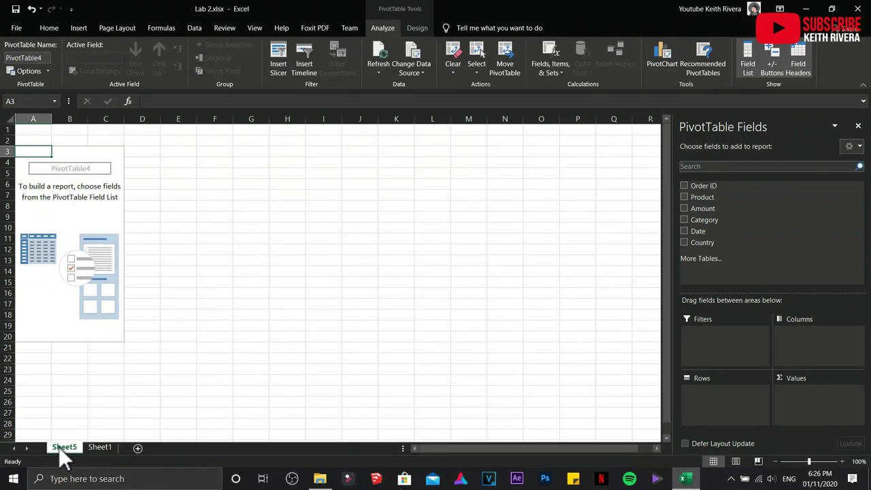
{"action": "left_click", "coordinate": [98, 447]}
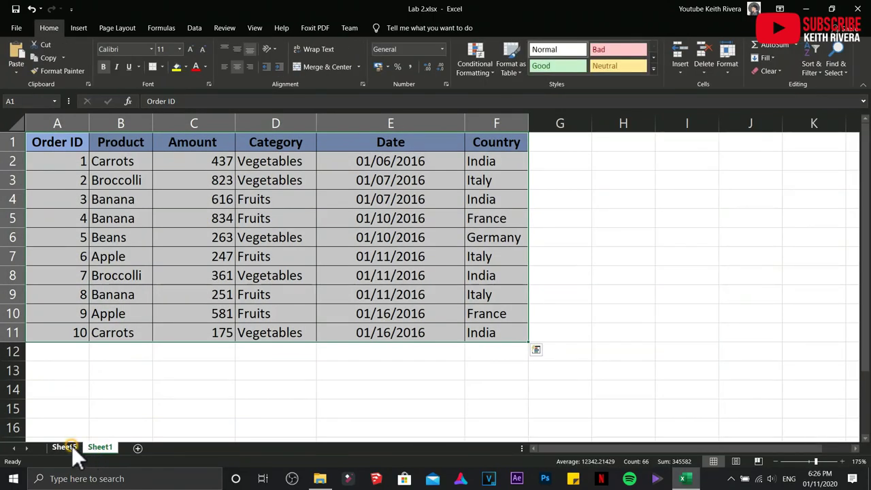
{"action": "left_click", "coordinate": [71, 446]}
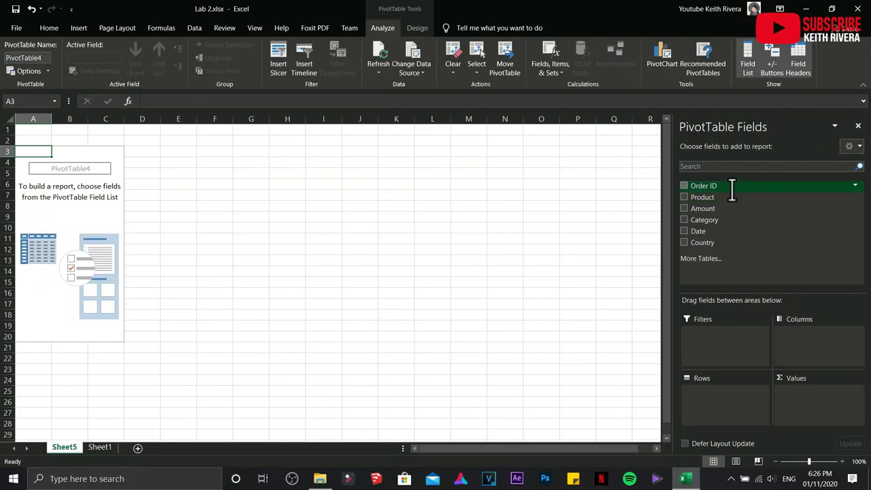
Step: Add the Product, Amount, Category, Country and Date fields to the pivot table
{"action": "left_click", "coordinate": [683, 197]}
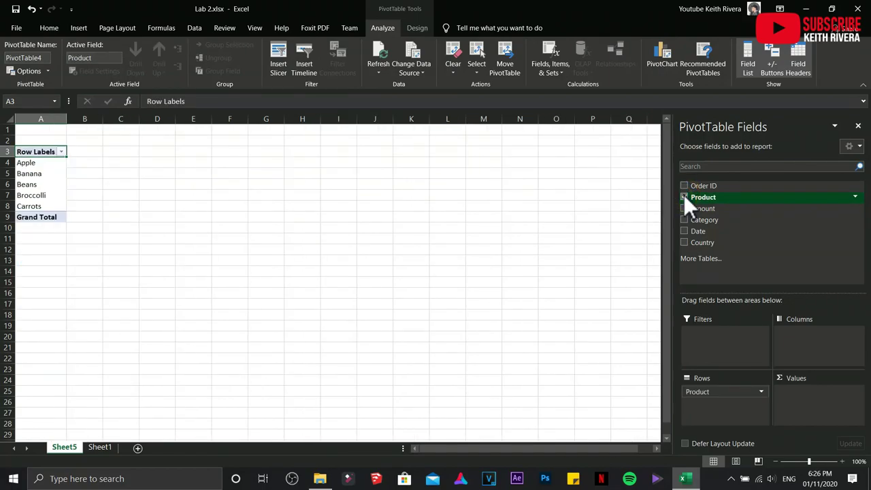
{"action": "left_click", "coordinate": [686, 206]}
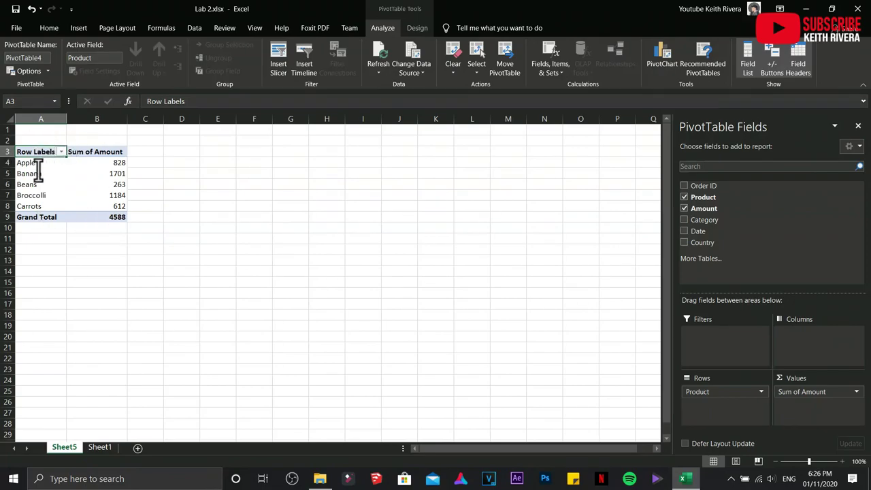
{"action": "left_click", "coordinate": [683, 219]}
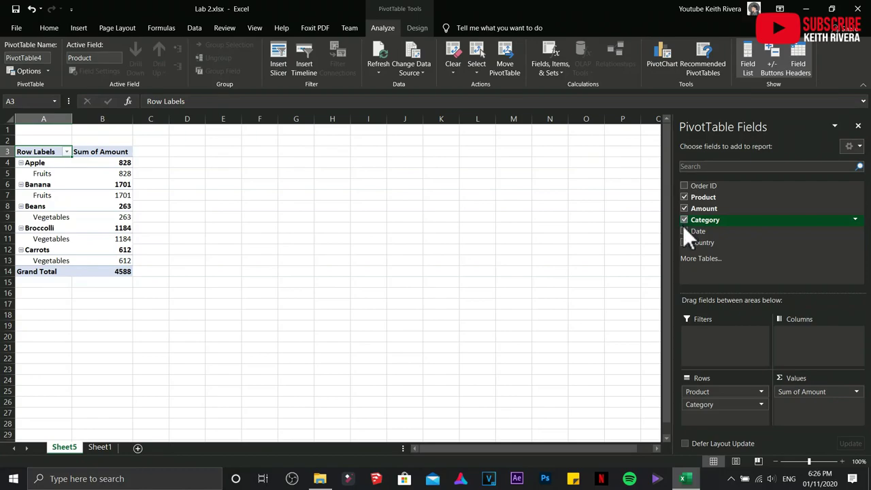
{"action": "left_click", "coordinate": [684, 242]}
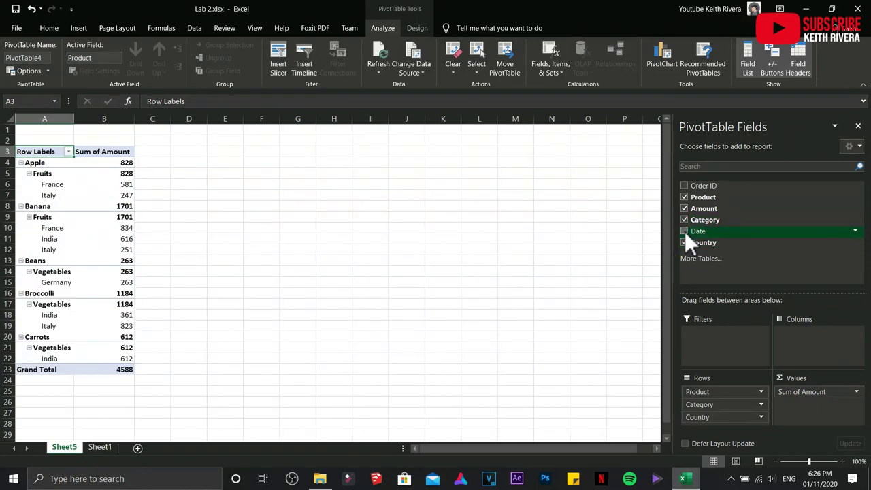
{"action": "left_click", "coordinate": [684, 231]}
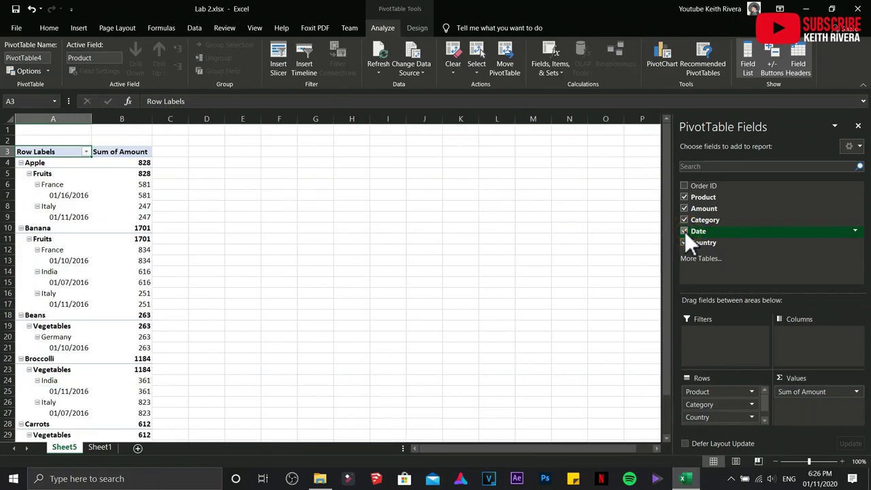
{"action": "scroll", "coordinate": [102, 263], "scroll_direction": "down", "scroll_amount": 7}
{"action": "scroll", "coordinate": [102, 262], "scroll_direction": "up", "scroll_amount": 7}
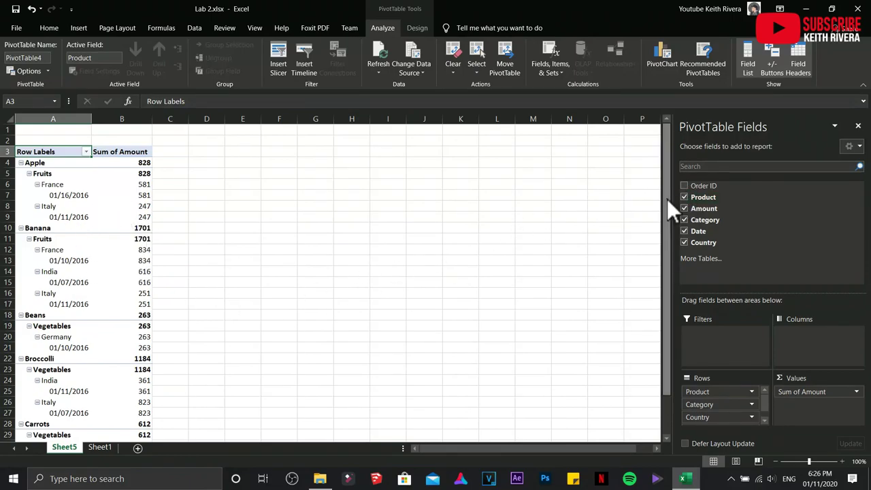
{"action": "left_click_drag", "start_coordinate": [666, 199], "coordinate": [664, 221]}
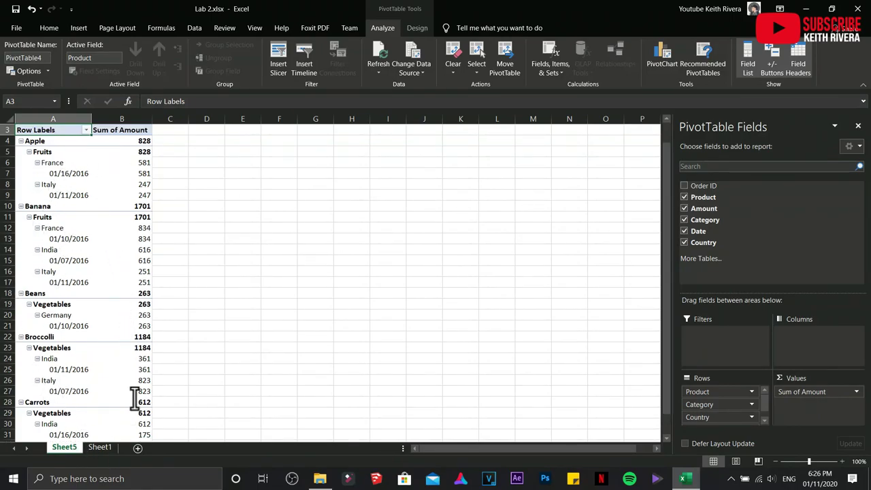
Step: Move Date and Category to Filters and Product to Columns, leaving Country as rows
{"action": "mouse_move", "coordinate": [144, 385]}
{"action": "left_click_drag", "start_coordinate": [765, 400], "coordinate": [765, 407]}
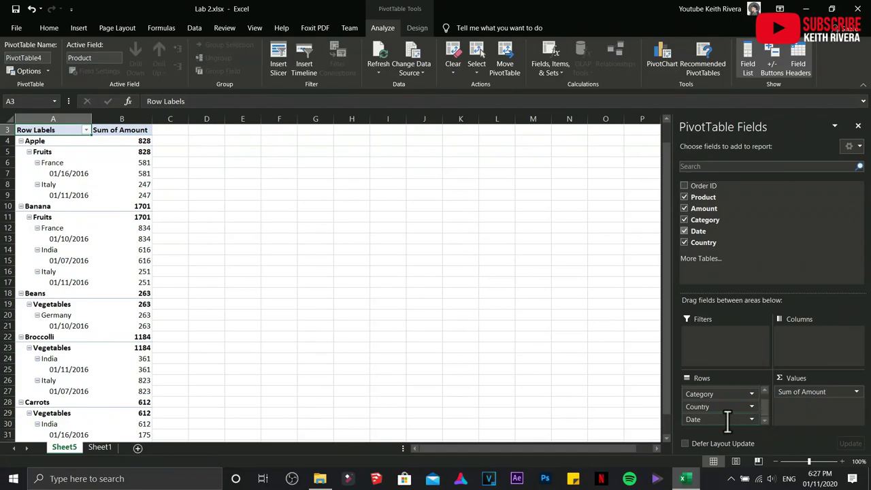
{"action": "left_click_drag", "start_coordinate": [729, 418], "coordinate": [739, 353]}
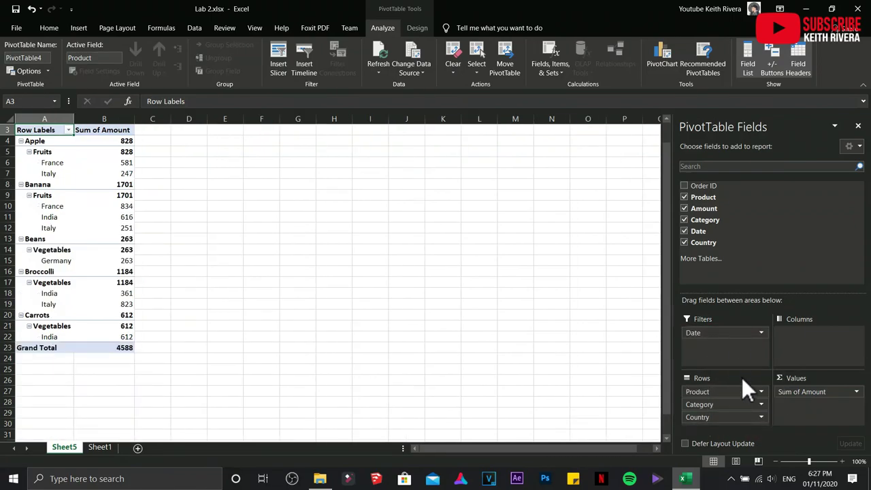
{"action": "left_click_drag", "start_coordinate": [726, 404], "coordinate": [733, 363]}
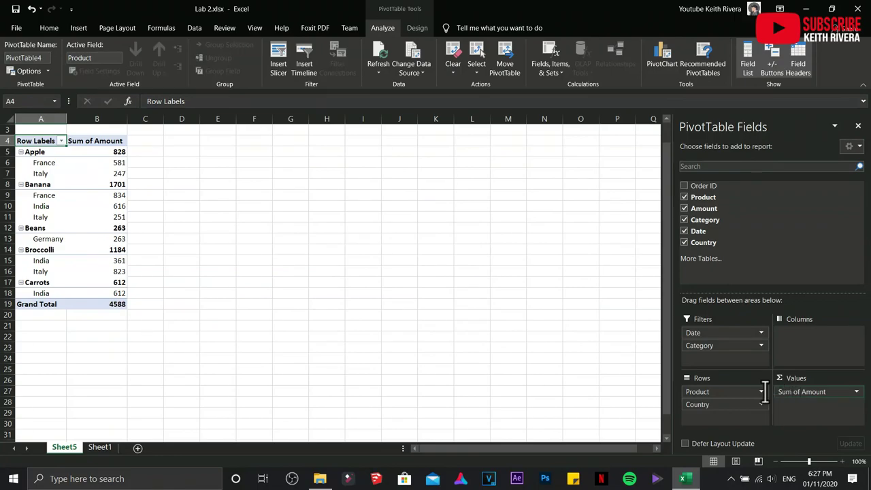
{"action": "left_click", "coordinate": [726, 392]}
{"action": "left_click_drag", "start_coordinate": [726, 392], "coordinate": [794, 343]}
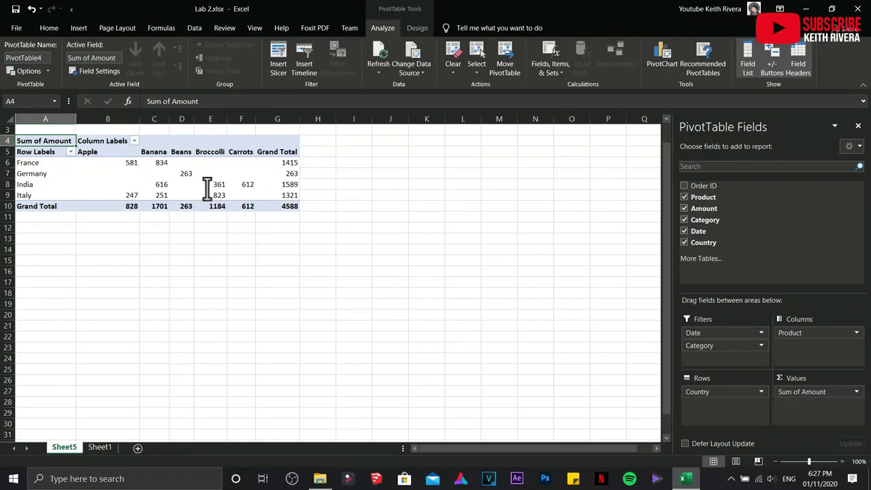
{"action": "left_click", "coordinate": [134, 141]}
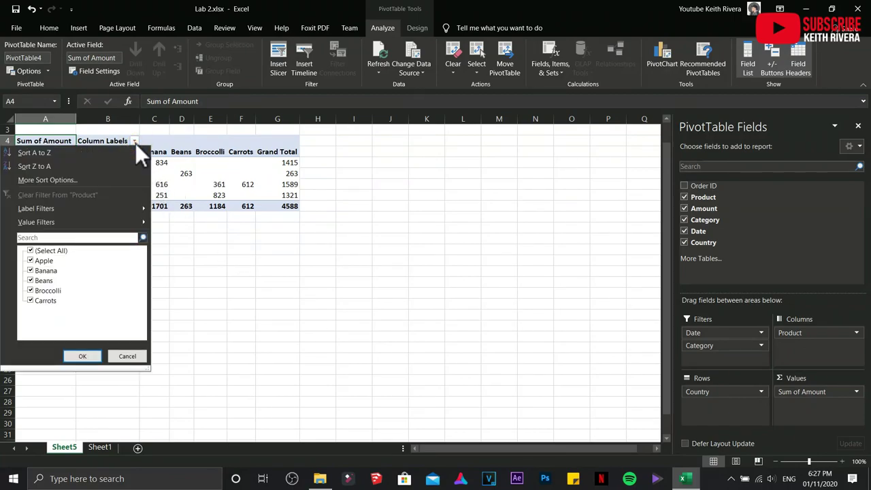
{"action": "left_click", "coordinate": [131, 141]}
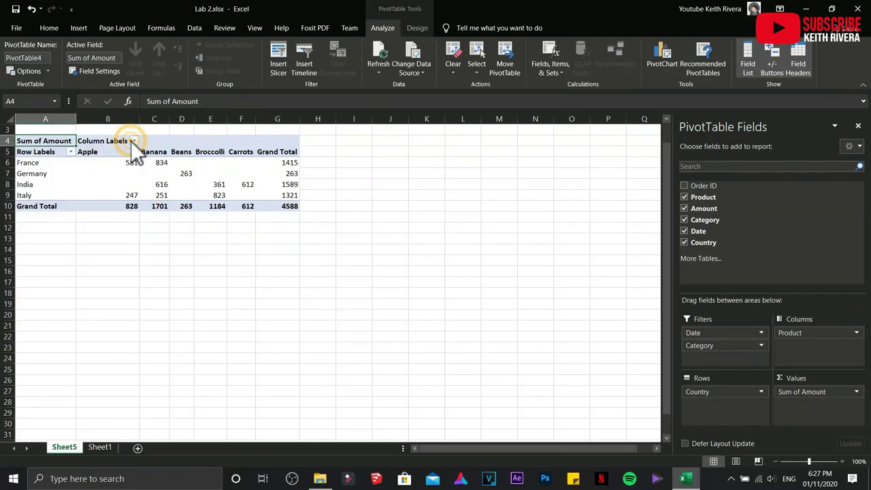
{"action": "left_click", "coordinate": [134, 141]}
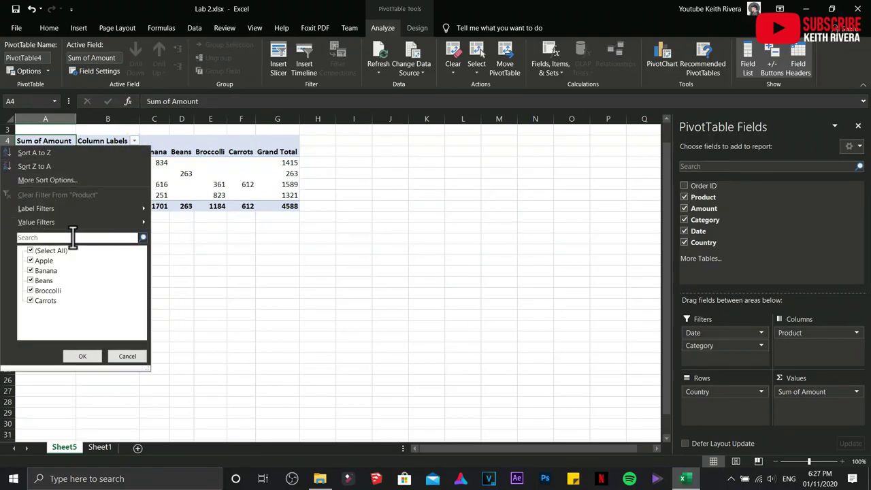
{"action": "left_click", "coordinate": [30, 251]}
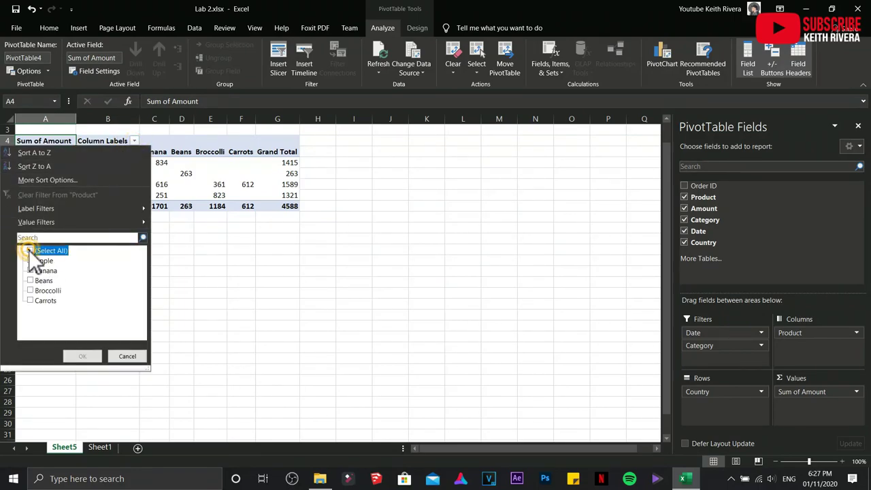
{"action": "left_click", "coordinate": [30, 291]}
{"action": "left_click", "coordinate": [82, 356]}
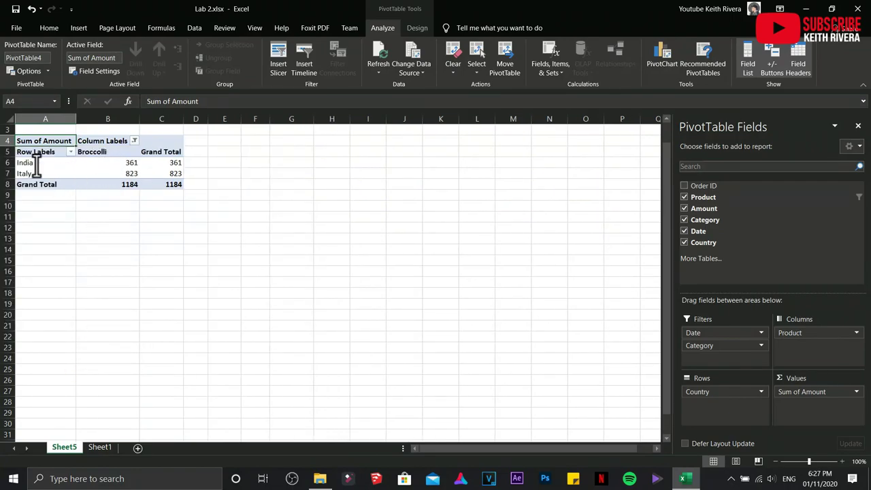
{"action": "left_click", "coordinate": [134, 140]}
{"action": "left_click", "coordinate": [32, 270]}
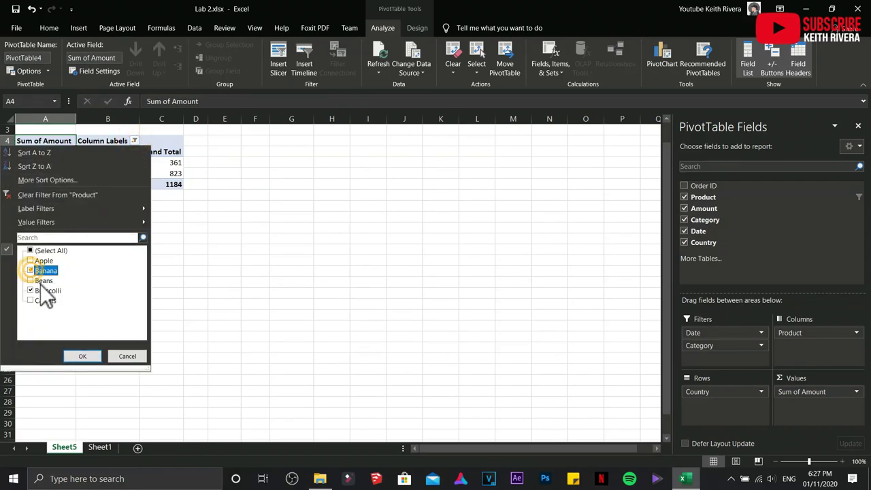
{"action": "left_click", "coordinate": [91, 355]}
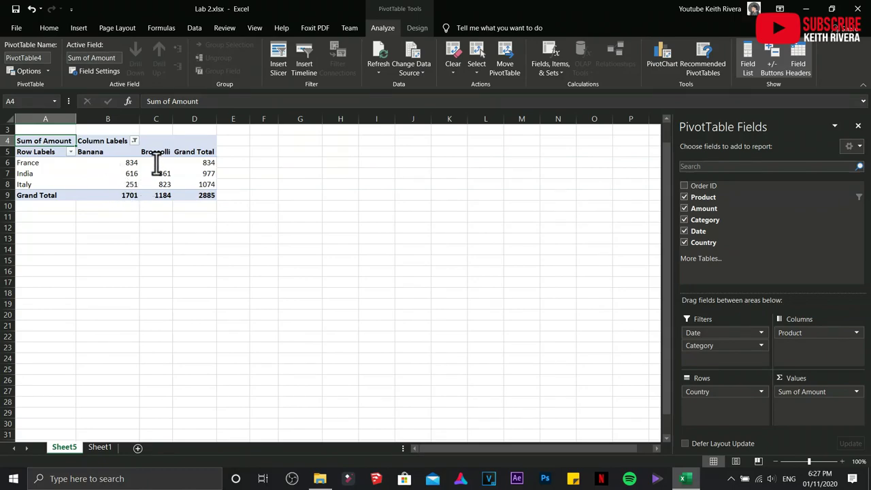
{"action": "left_click", "coordinate": [135, 140]}
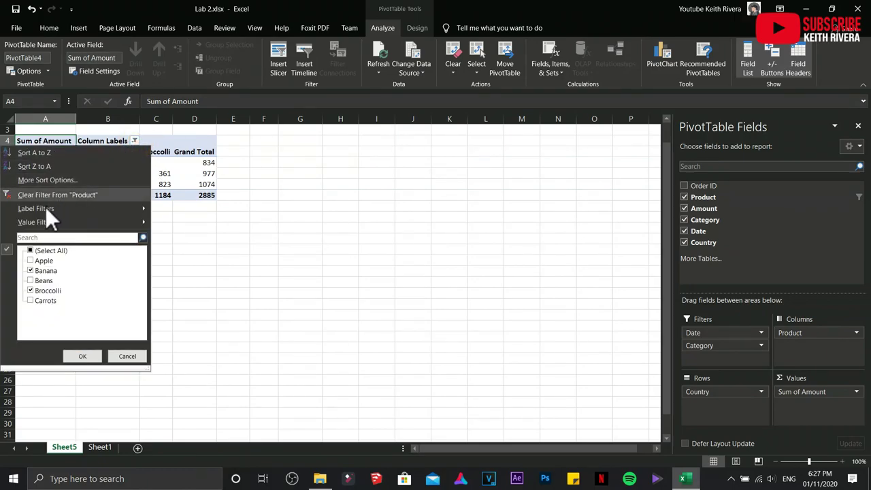
{"action": "left_click", "coordinate": [30, 251]}
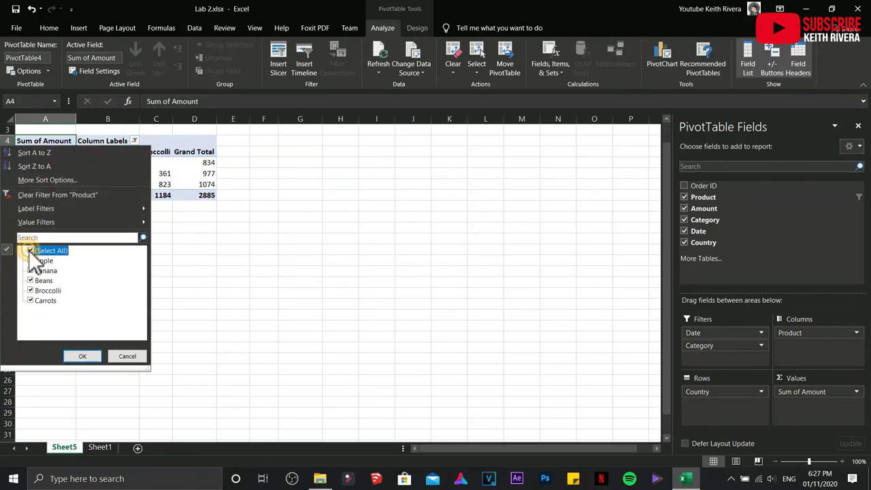
{"action": "left_click", "coordinate": [83, 356]}
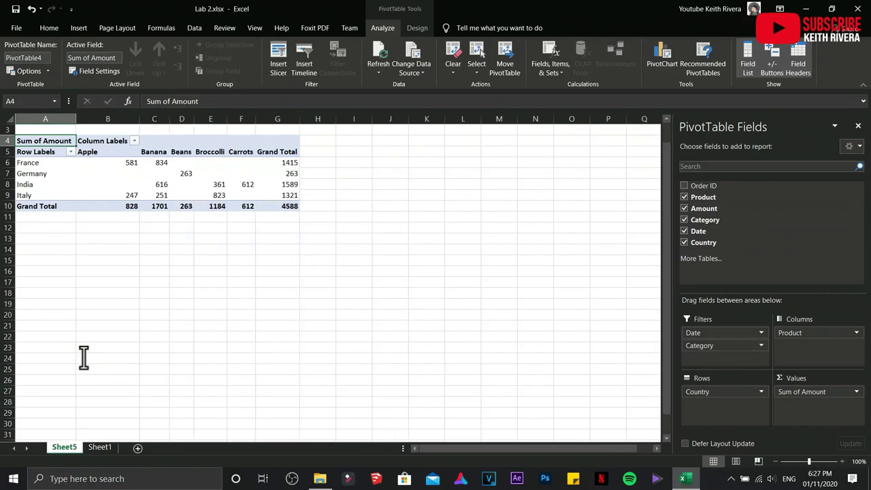
Step: Filter the pivot's country rows to show only India
{"action": "left_click", "coordinate": [71, 151]}
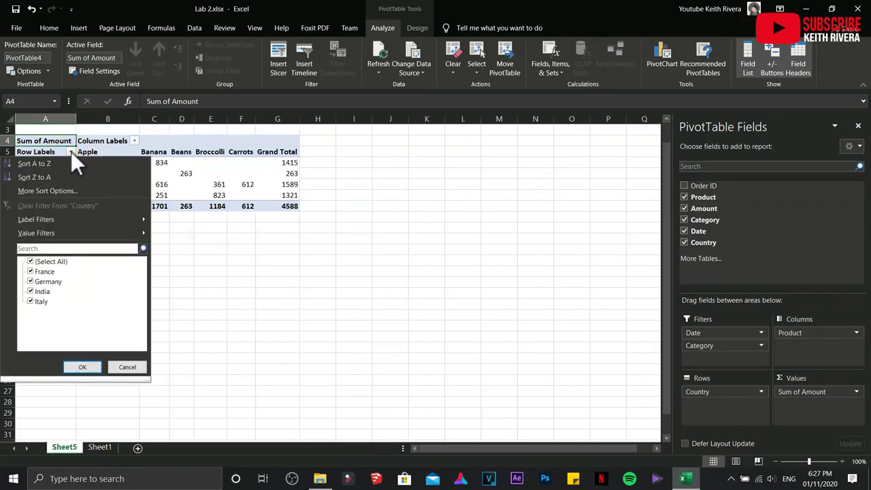
{"action": "left_click", "coordinate": [31, 262]}
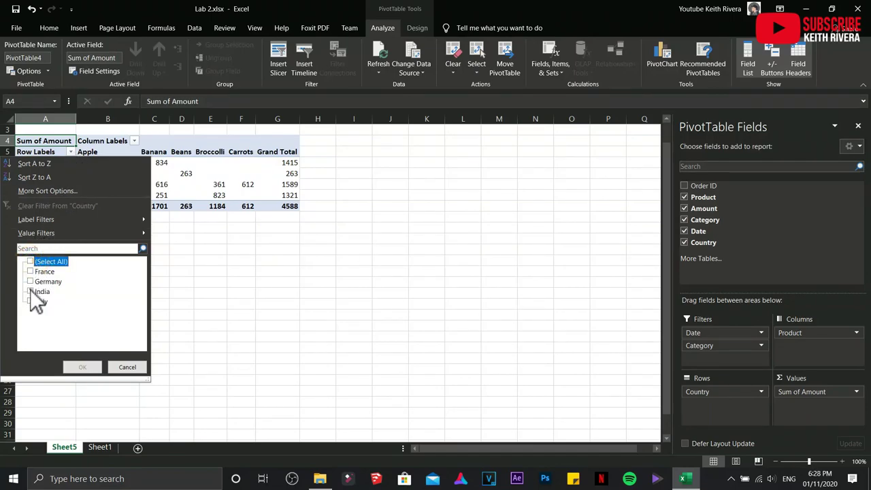
{"action": "left_click", "coordinate": [30, 291]}
{"action": "left_click", "coordinate": [84, 367]}
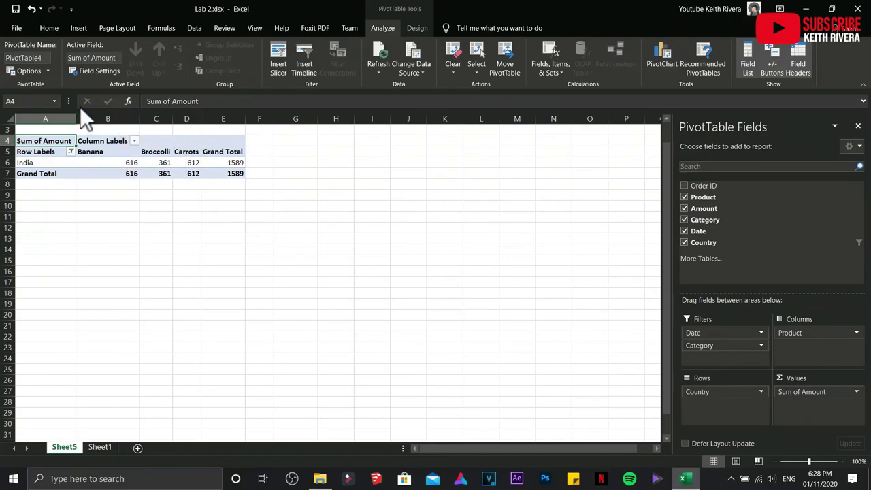
Step: Re-select all countries so France, Germany, India and Italy show again
{"action": "left_click", "coordinate": [70, 151]}
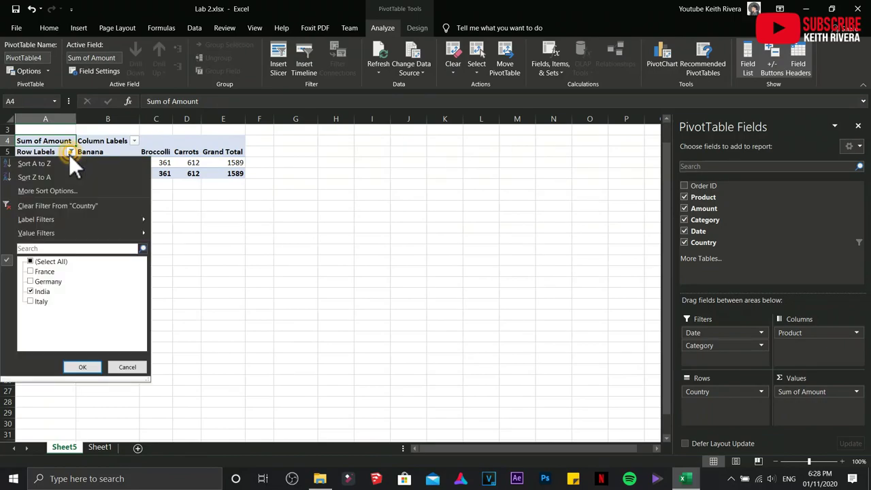
{"action": "left_click", "coordinate": [33, 261]}
{"action": "left_click", "coordinate": [94, 370]}
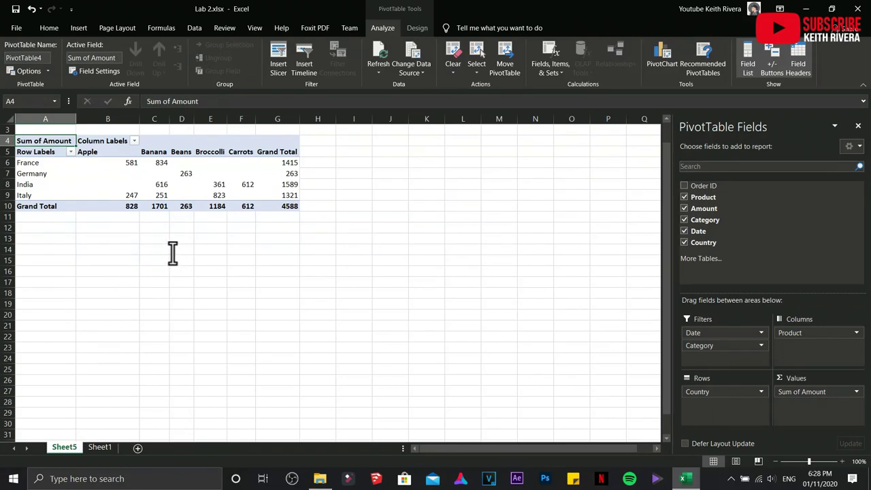
Step: Check the product column filter without changes and hide the PivotTable Fields pane
{"action": "left_click", "coordinate": [111, 156]}
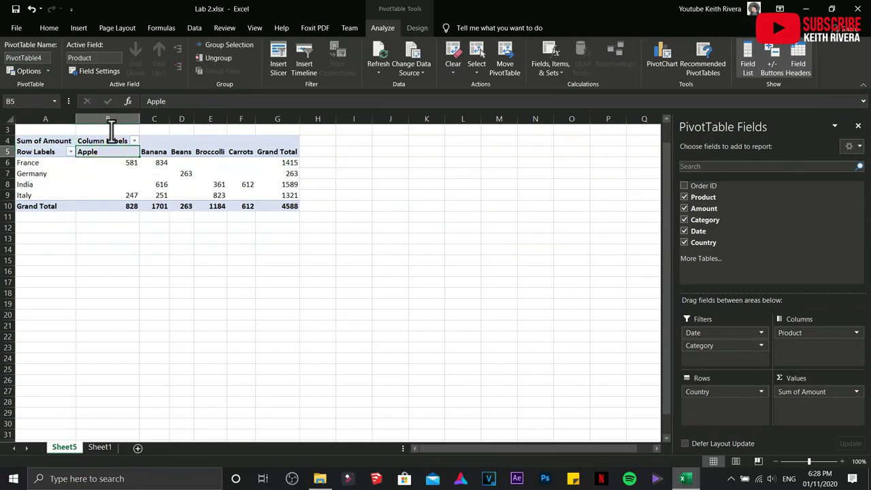
{"action": "left_click", "coordinate": [134, 140]}
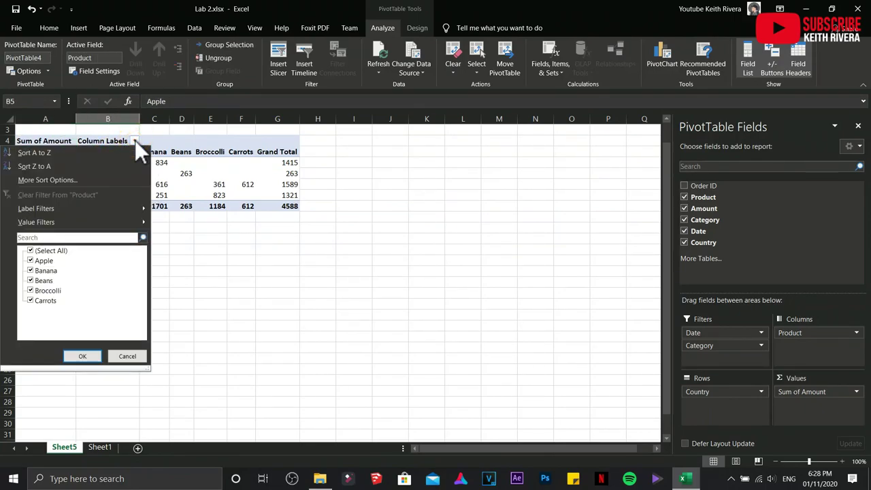
{"action": "left_click", "coordinate": [134, 140]}
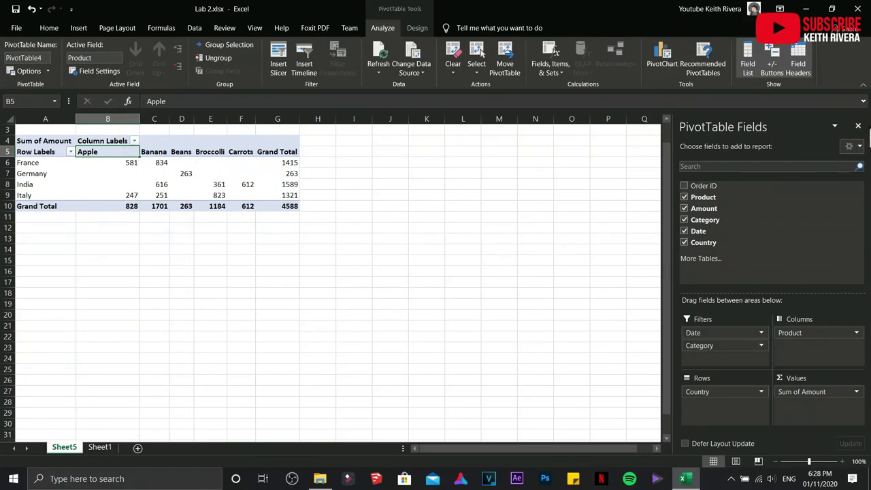
{"action": "left_click", "coordinate": [858, 126]}
{"action": "left_click", "coordinate": [451, 175]}
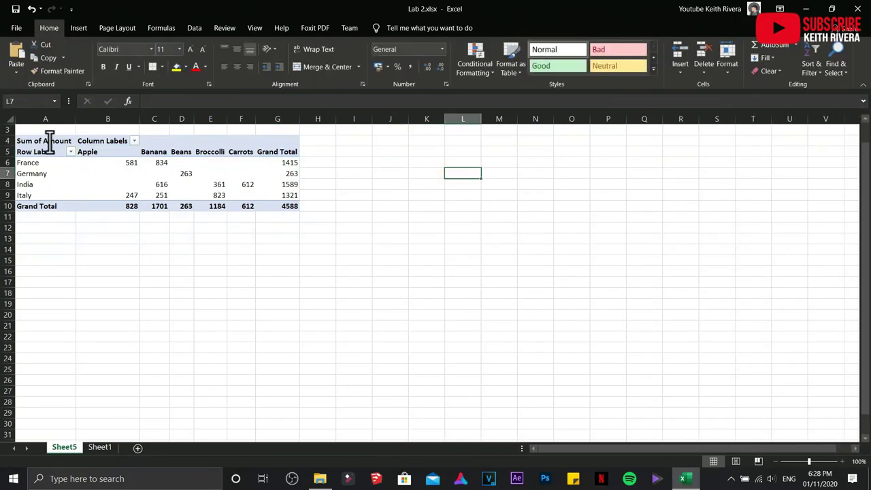
{"action": "left_click", "coordinate": [51, 153]}
{"action": "left_click", "coordinate": [136, 151]}
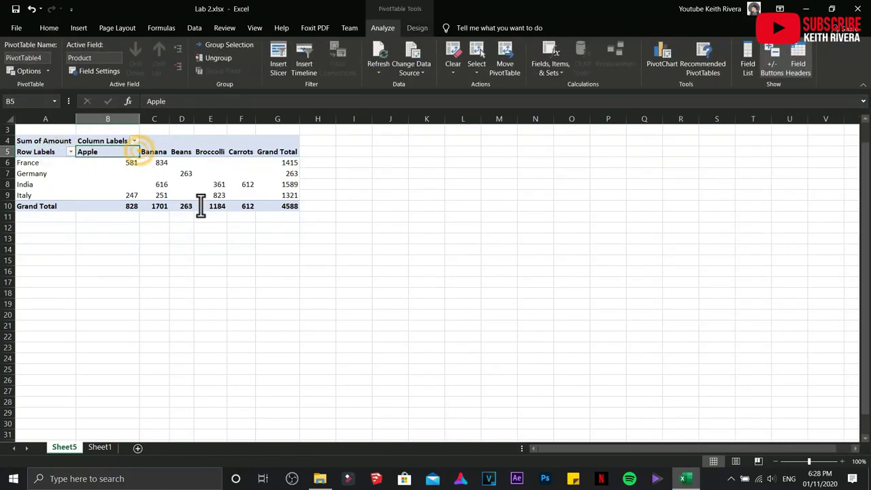
{"action": "left_click", "coordinate": [211, 216]}
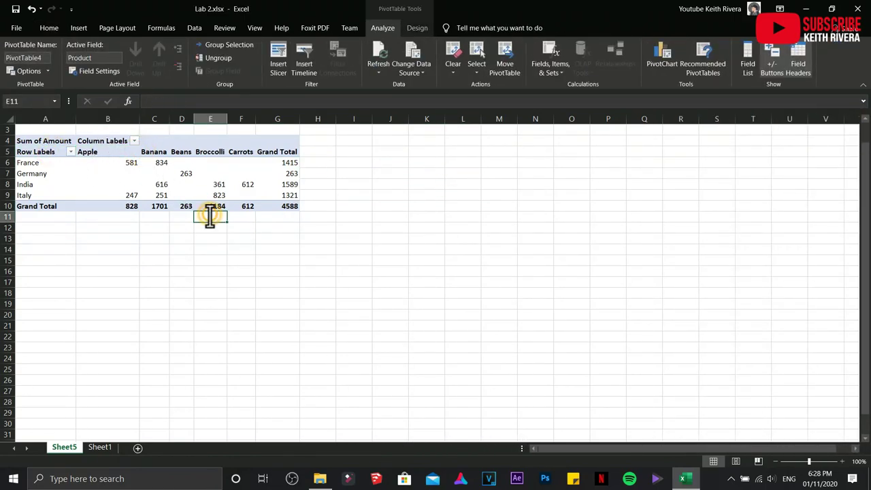
Step: Bring the PivotTable Fields pane back with Show Field List from the Row Labels shortcut menu
{"action": "left_click", "coordinate": [57, 153]}
{"action": "right_click", "coordinate": [57, 153]}
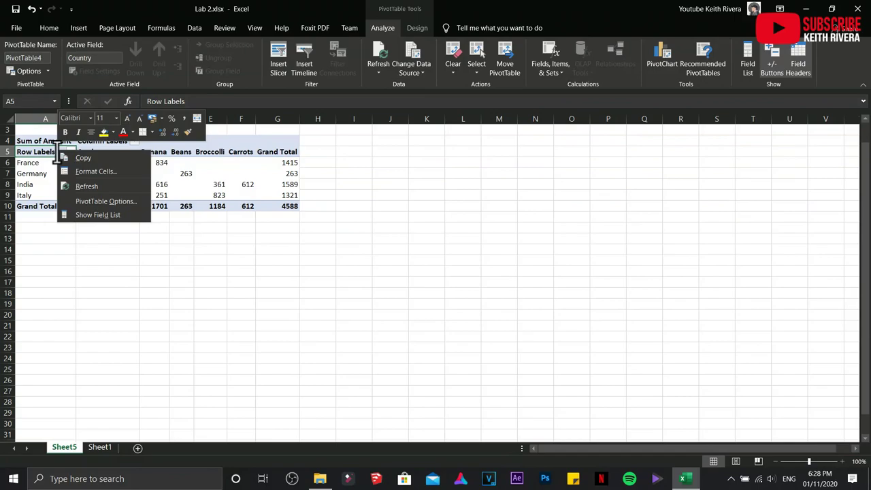
{"action": "left_click", "coordinate": [93, 216]}
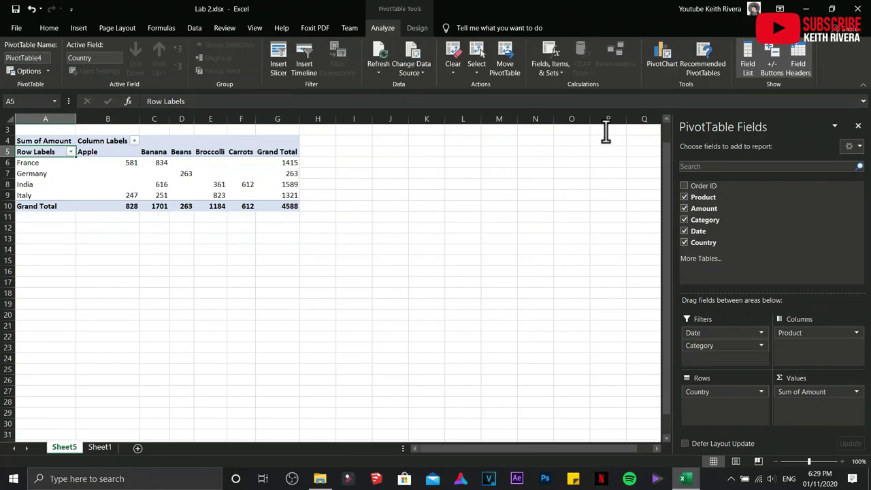
{"action": "left_click", "coordinate": [415, 236]}
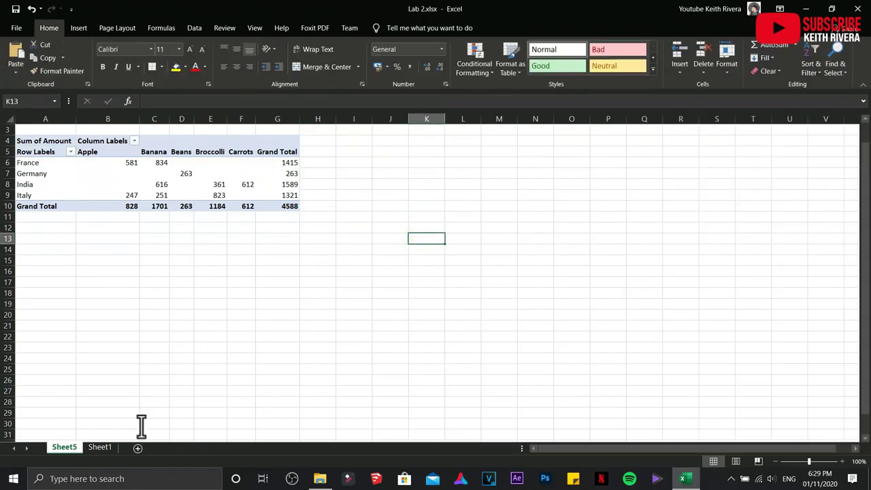
Step: On Sheet1, select a block of the order data starting at the Order ID heading
{"action": "left_click", "coordinate": [98, 448]}
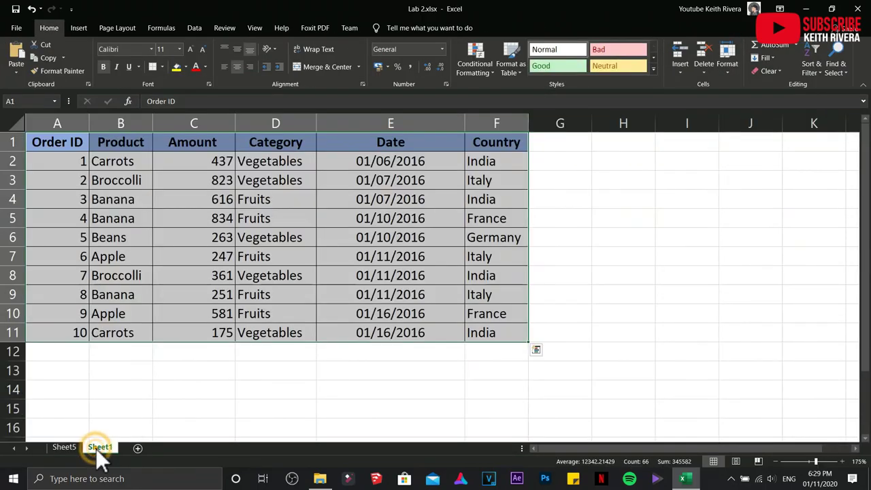
{"action": "left_click", "coordinate": [176, 408]}
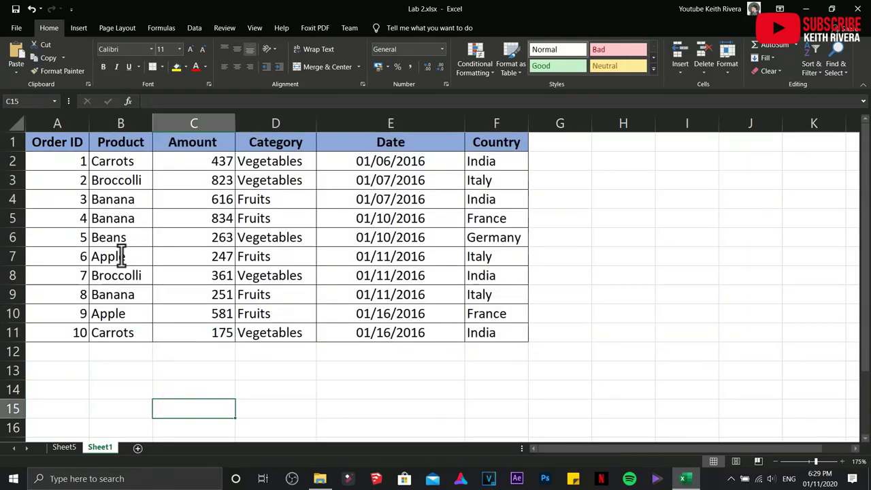
{"action": "left_click_drag", "start_coordinate": [68, 145], "coordinate": [479, 341]}
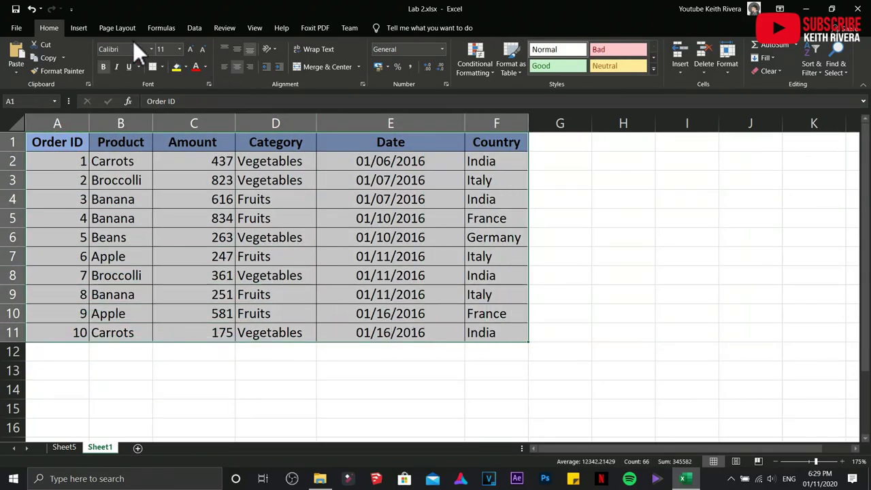
{"action": "left_click", "coordinate": [85, 29]}
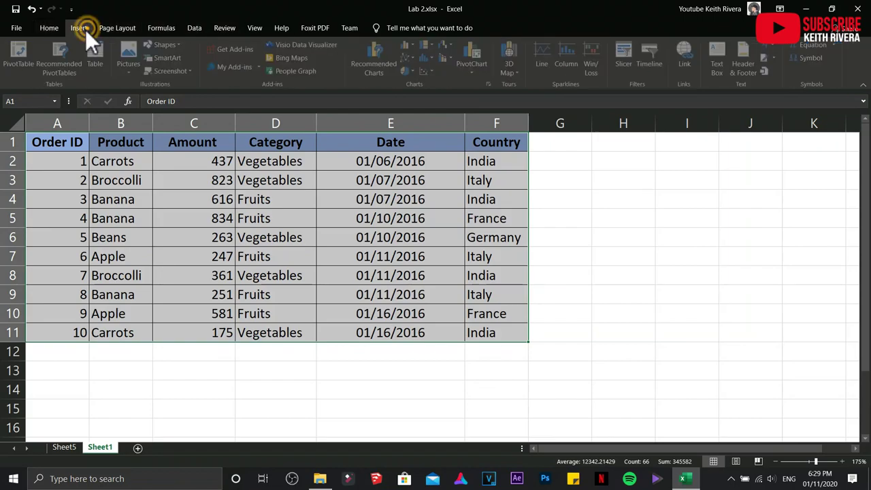
{"action": "left_click", "coordinate": [363, 375]}
{"action": "left_click_drag", "start_coordinate": [43, 129], "coordinate": [468, 348]}
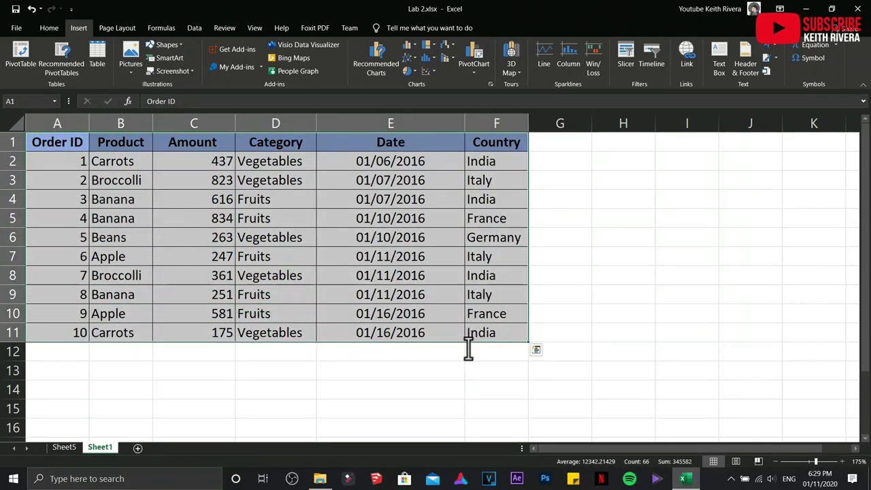
{"action": "left_click", "coordinate": [537, 348]}
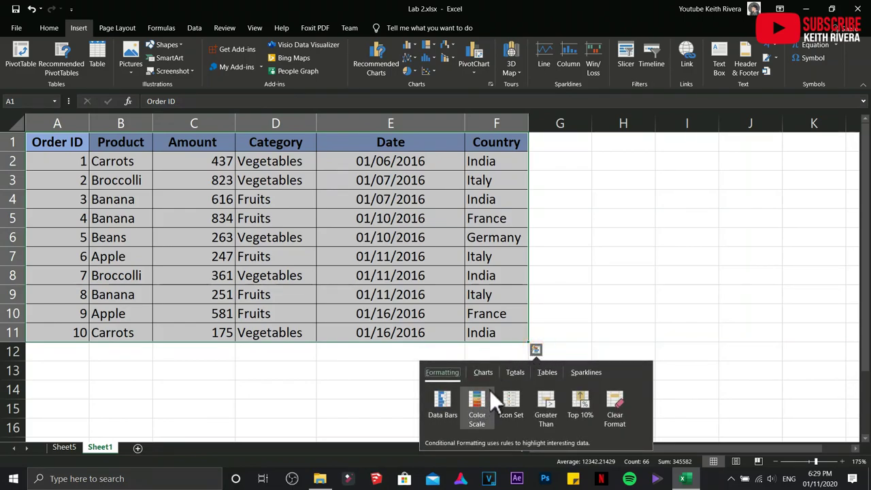
{"action": "left_click", "coordinate": [552, 372]}
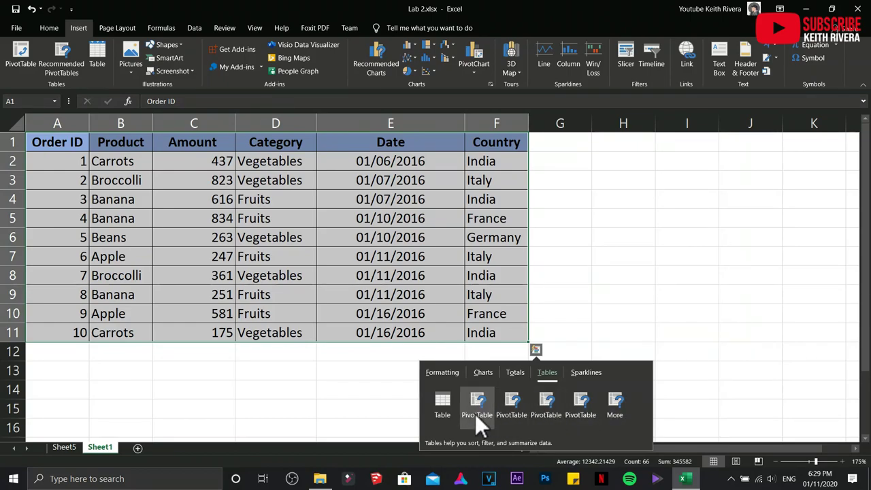
{"action": "mouse_move", "coordinate": [477, 422]}
{"action": "left_click", "coordinate": [667, 292]}
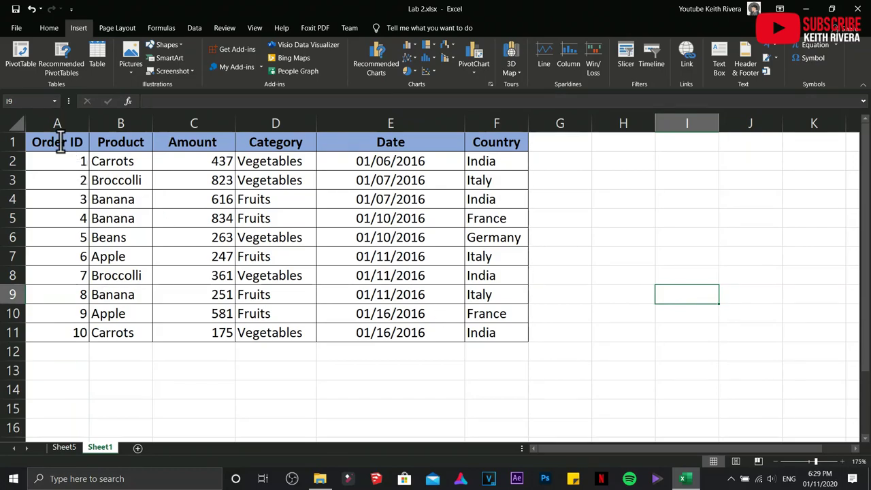
{"action": "left_click_drag", "start_coordinate": [60, 143], "coordinate": [483, 337]}
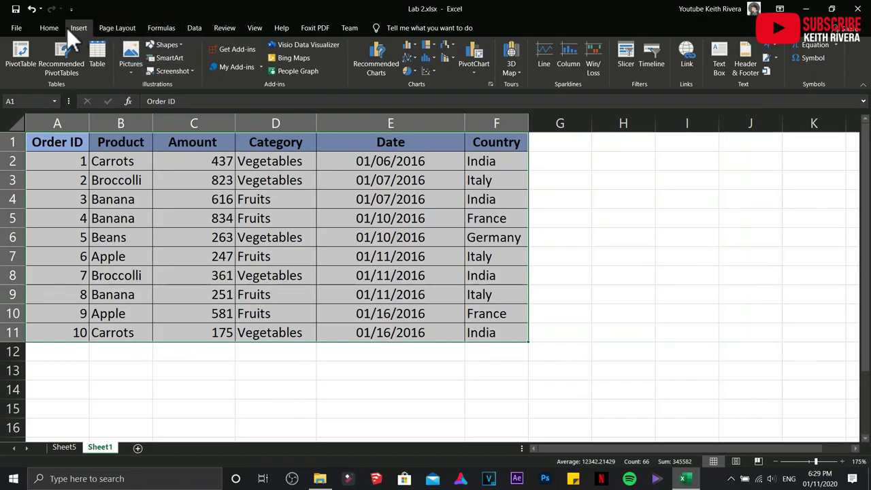
Step: Insert a PivotChart from the A1:F11 order data on a new worksheet
{"action": "left_click", "coordinate": [50, 29]}
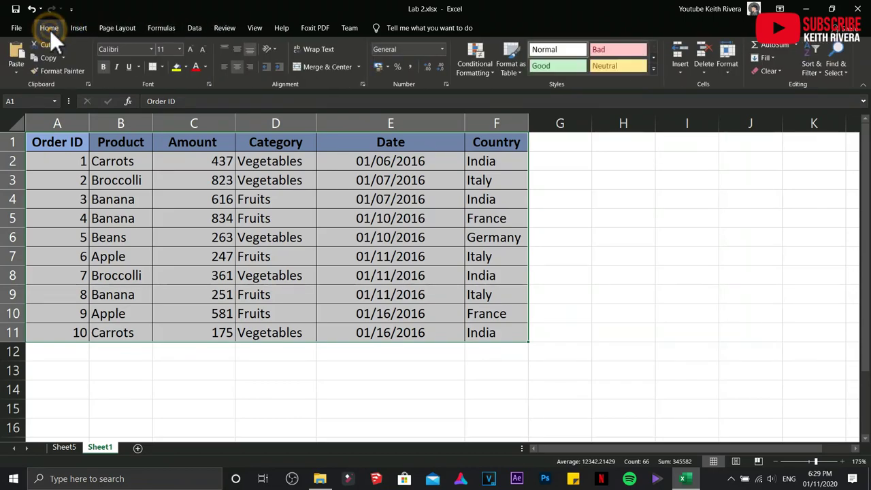
{"action": "left_click", "coordinate": [74, 27]}
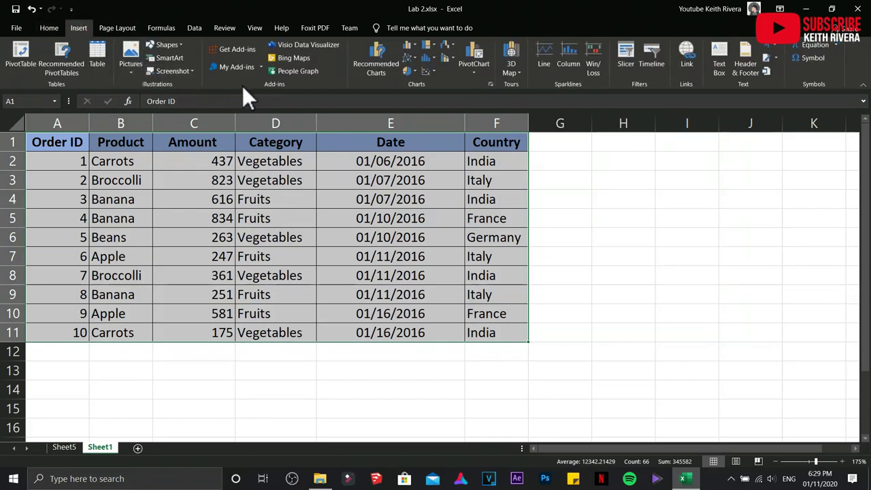
{"action": "left_click", "coordinate": [474, 73]}
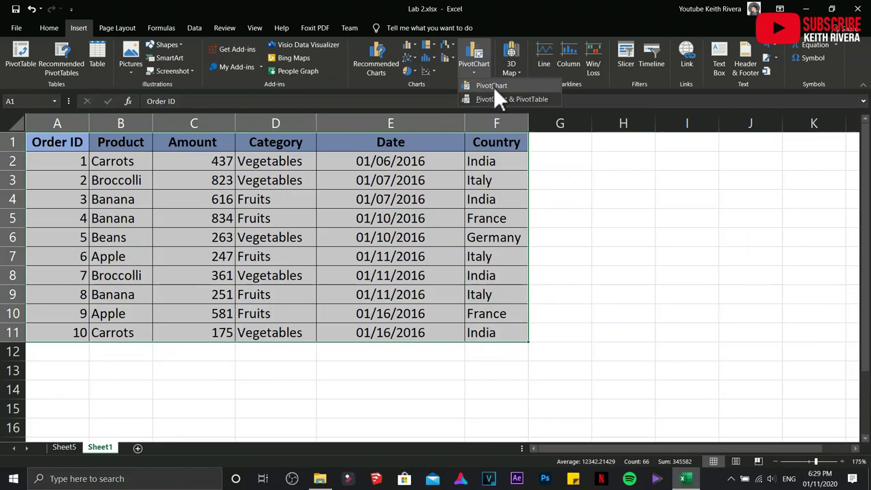
{"action": "left_click", "coordinate": [492, 87]}
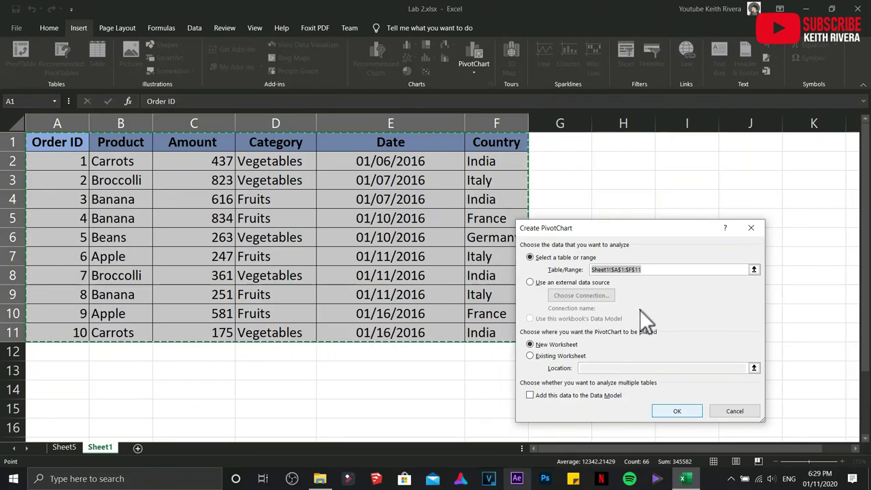
{"action": "left_click", "coordinate": [694, 410]}
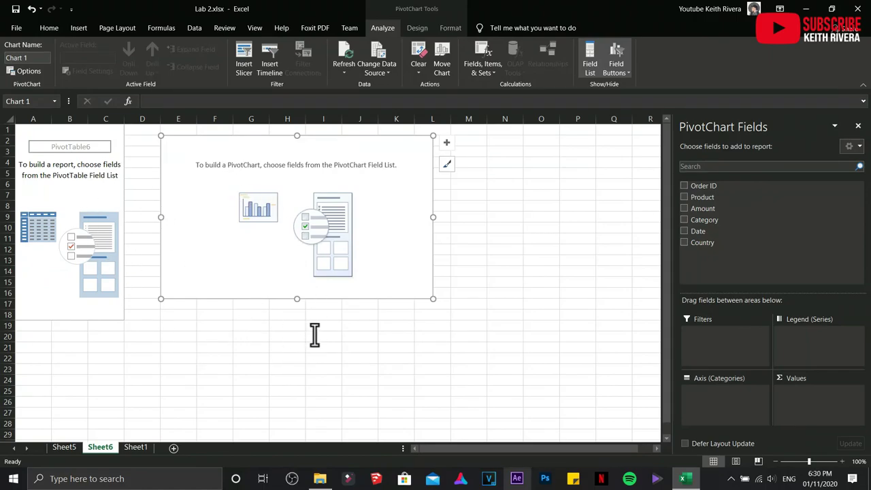
Step: Add the Product, Amount, Date and Country fields to the PivotChart
{"action": "left_click", "coordinate": [685, 197]}
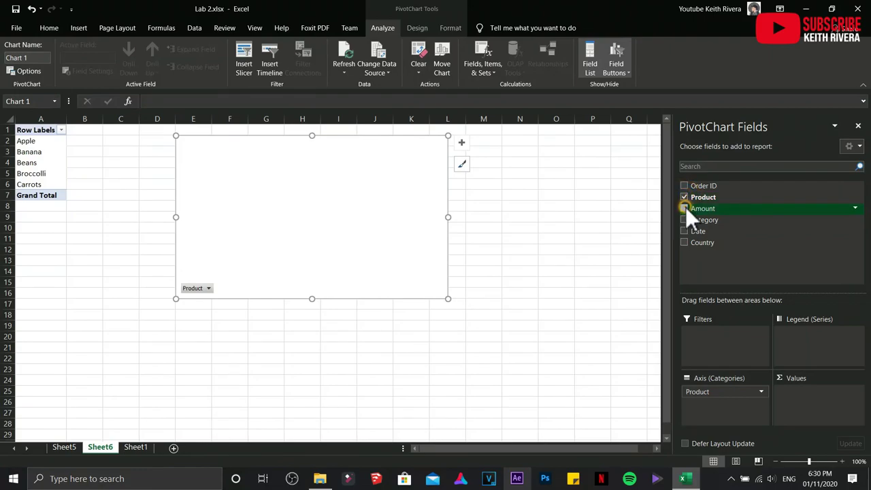
{"action": "left_click", "coordinate": [685, 208]}
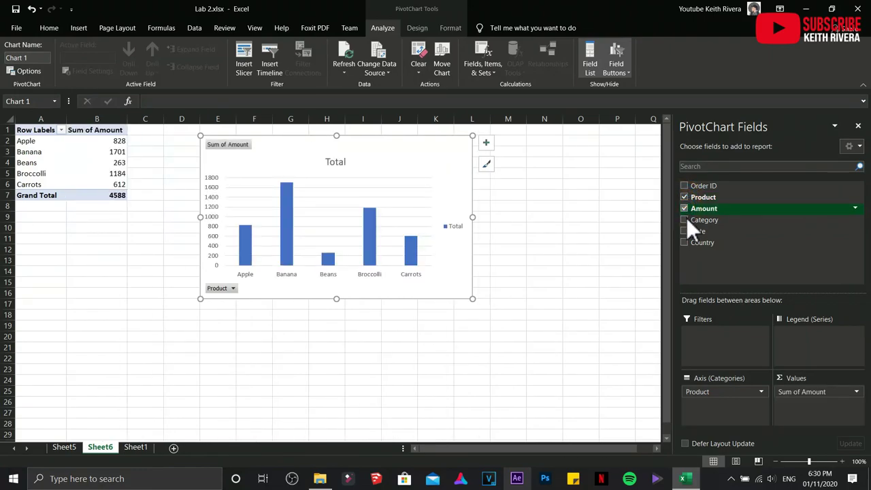
{"action": "left_click", "coordinate": [685, 230]}
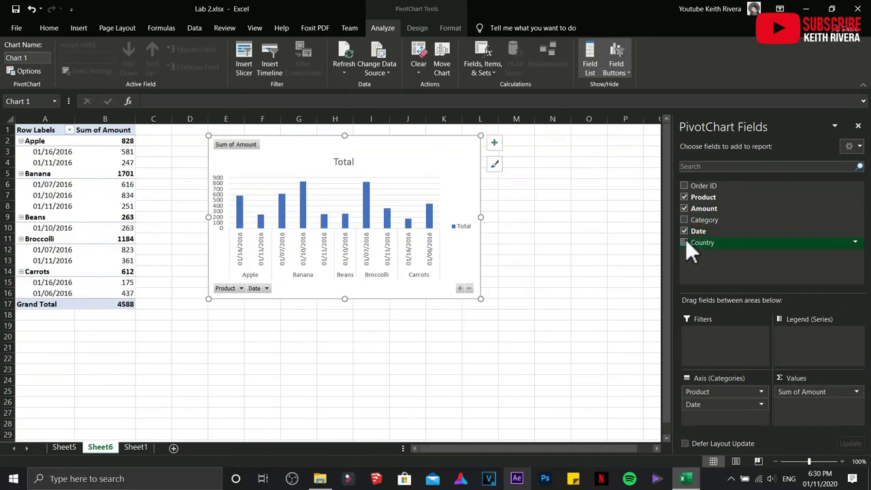
{"action": "left_click", "coordinate": [685, 243]}
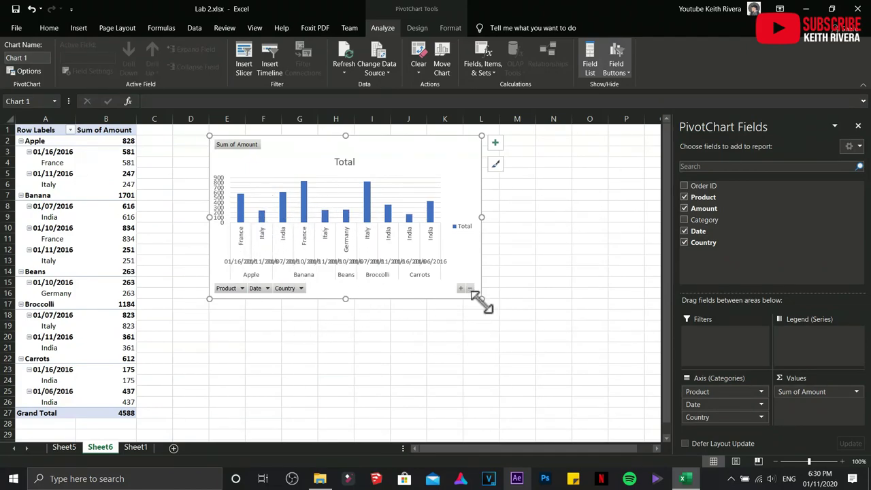
Step: Enlarge the PivotChart by dragging its corner and right-side handles
{"action": "left_click_drag", "start_coordinate": [481, 298], "coordinate": [610, 388]}
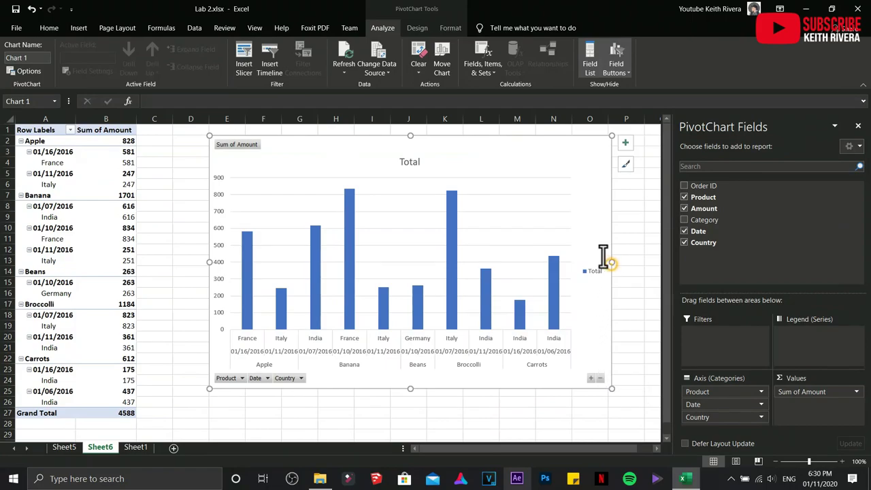
{"action": "left_click_drag", "start_coordinate": [612, 262], "coordinate": [634, 262]}
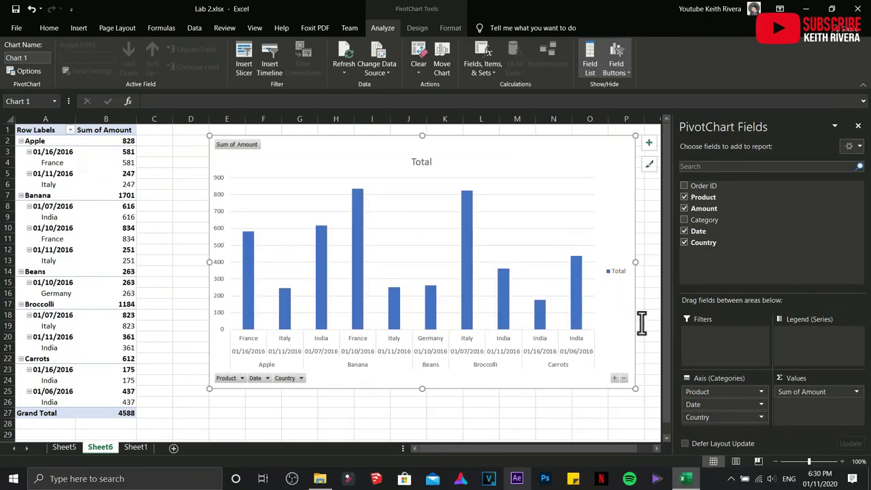
{"action": "left_click", "coordinate": [695, 390]}
Step: Move Product to the report filters and make Category the Fruits/Vegetables legend series
{"action": "left_click_drag", "start_coordinate": [702, 393], "coordinate": [708, 350]}
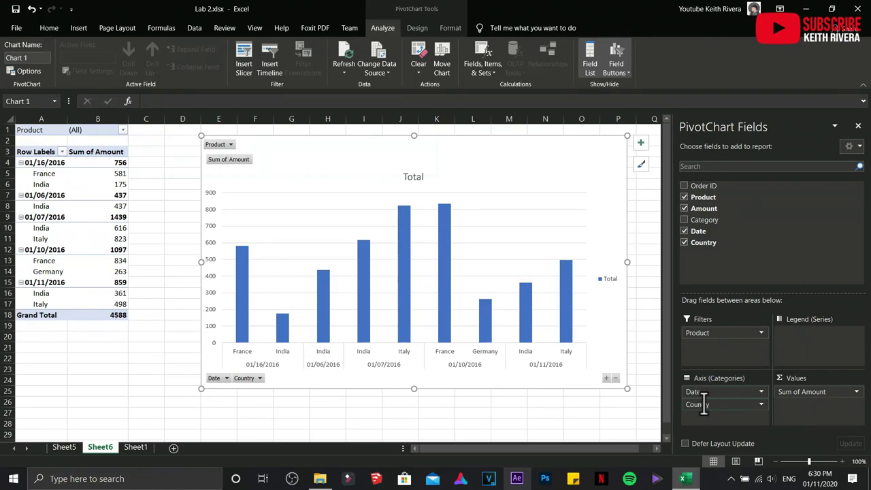
{"action": "left_click", "coordinate": [685, 220]}
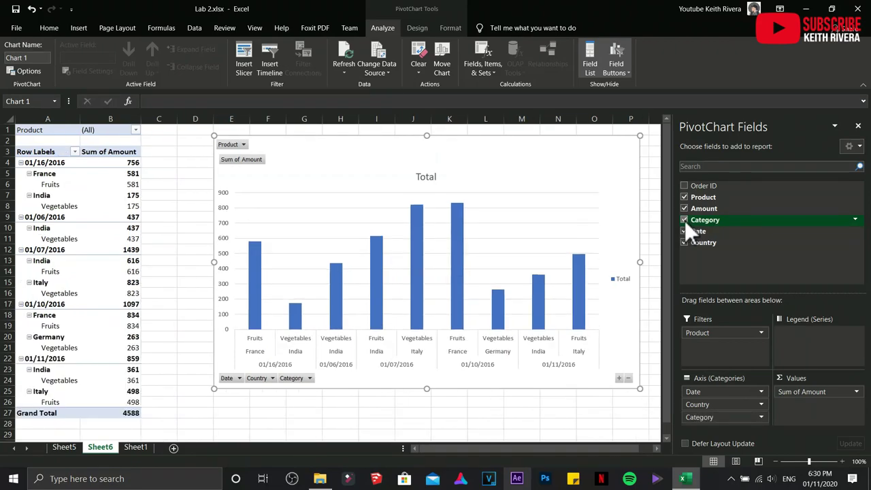
{"action": "left_click", "coordinate": [717, 416]}
{"action": "left_click_drag", "start_coordinate": [719, 415], "coordinate": [820, 371]}
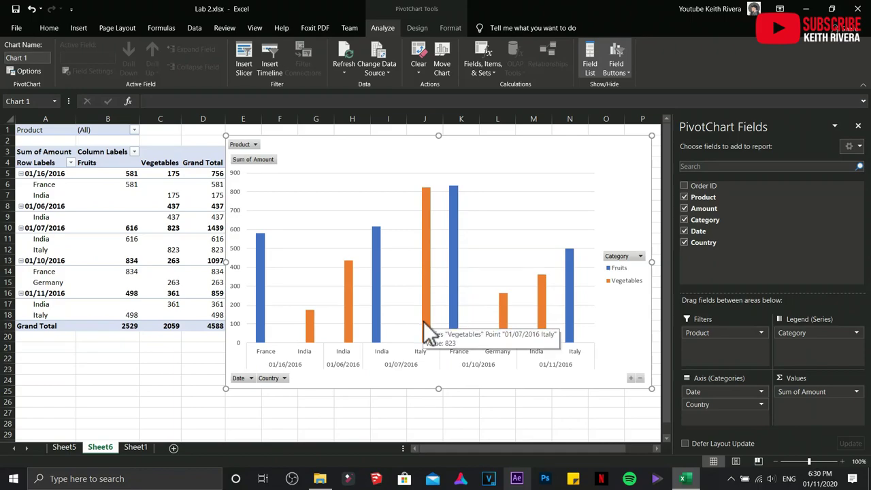
Step: Move Country from the axis categories into the report filters
{"action": "left_click", "coordinate": [711, 391]}
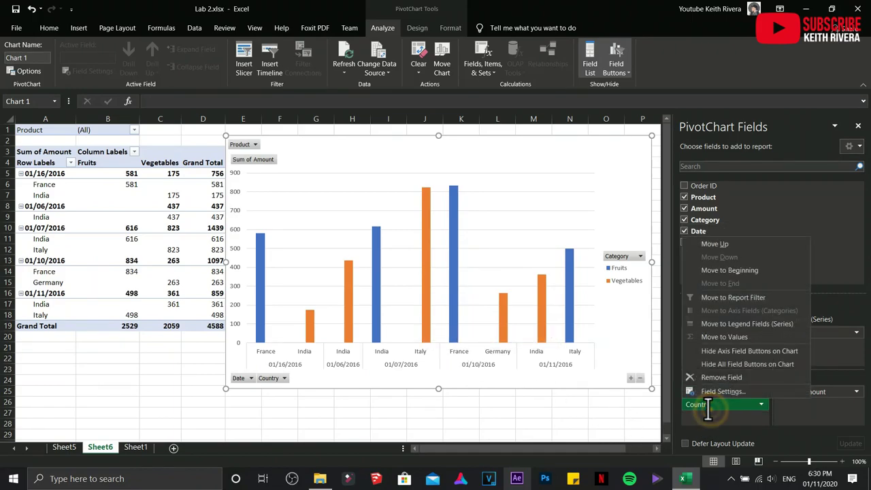
{"action": "left_click", "coordinate": [707, 426]}
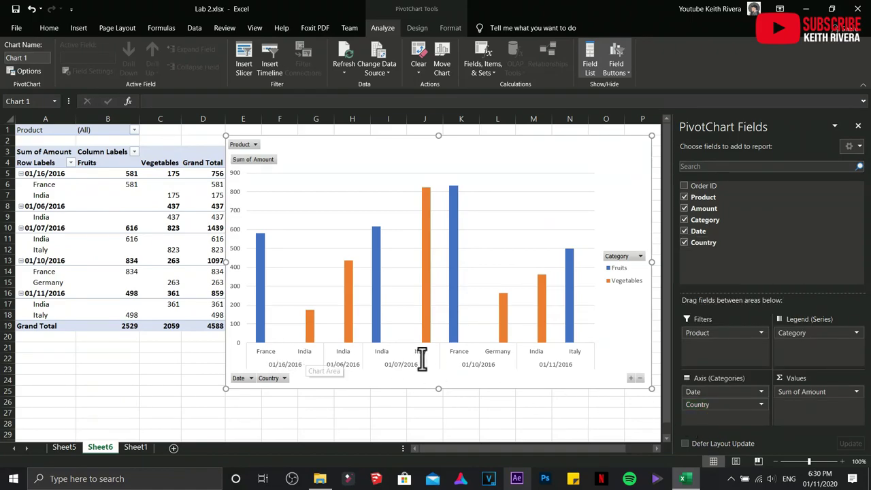
{"action": "left_click_drag", "start_coordinate": [714, 404], "coordinate": [728, 340]}
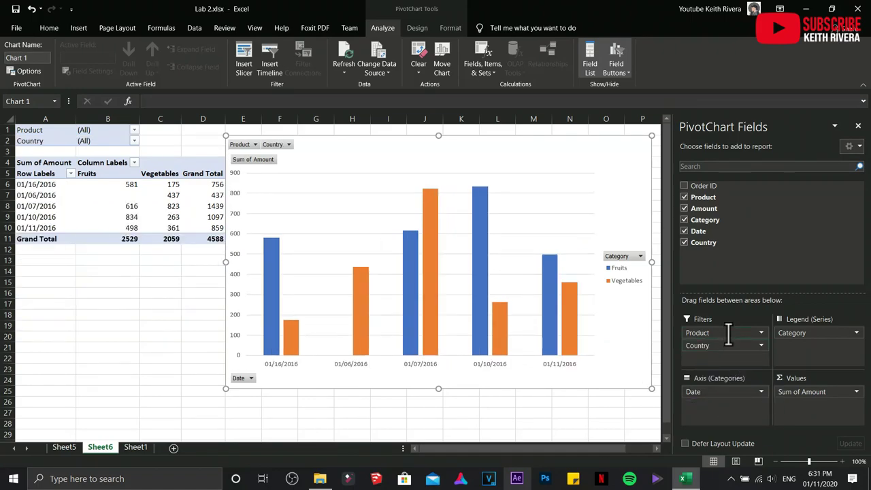
Step: Make Product the PivotChart's axis categories
{"action": "left_click", "coordinate": [728, 333]}
{"action": "left_click", "coordinate": [728, 333]}
{"action": "left_click_drag", "start_coordinate": [728, 334], "coordinate": [721, 372]}
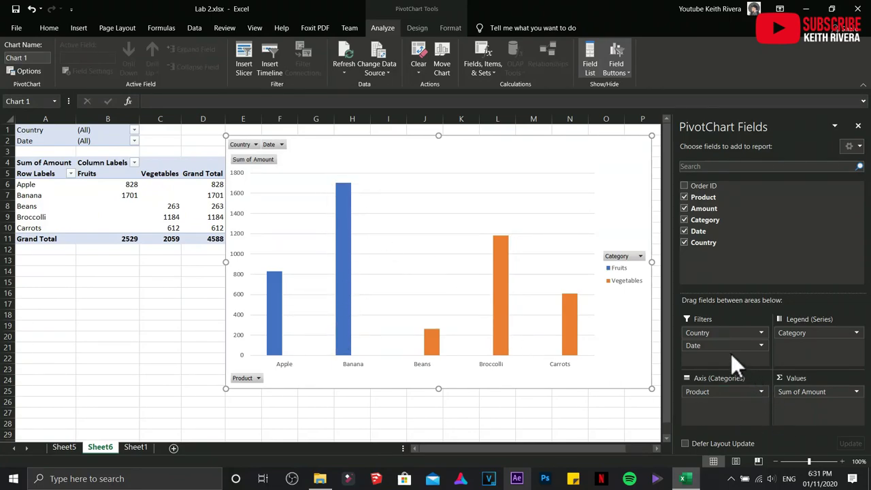
Step: Filter the chart's Country to India and move the chart right beside the pivot table
{"action": "left_click", "coordinate": [256, 145]}
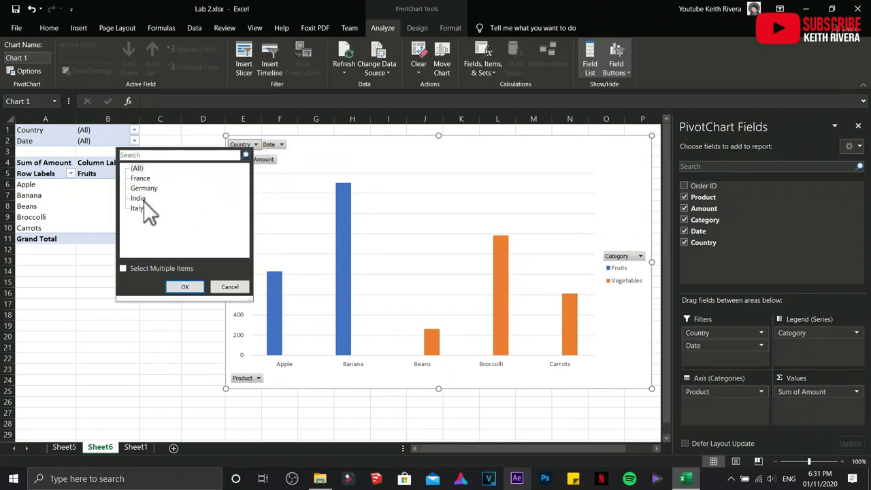
{"action": "left_click", "coordinate": [141, 198]}
{"action": "left_click", "coordinate": [181, 286]}
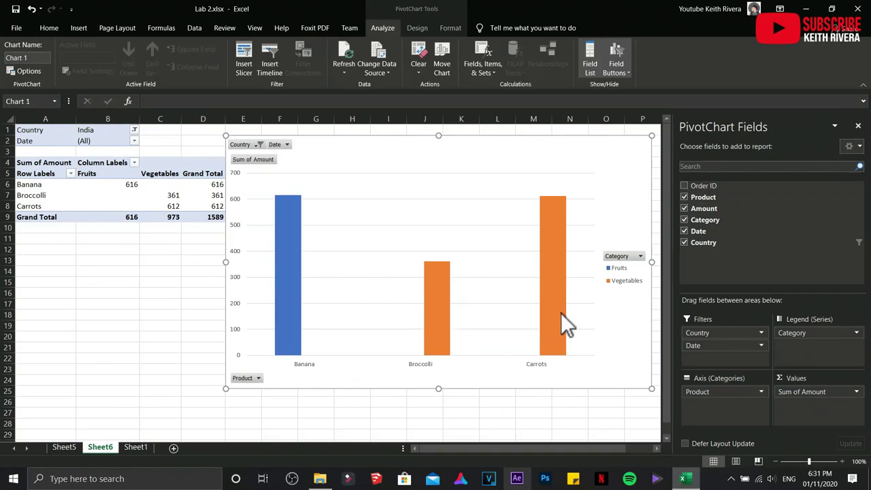
{"action": "mouse_move", "coordinate": [561, 314]}
{"action": "left_click_drag", "start_coordinate": [229, 135], "coordinate": [268, 142]}
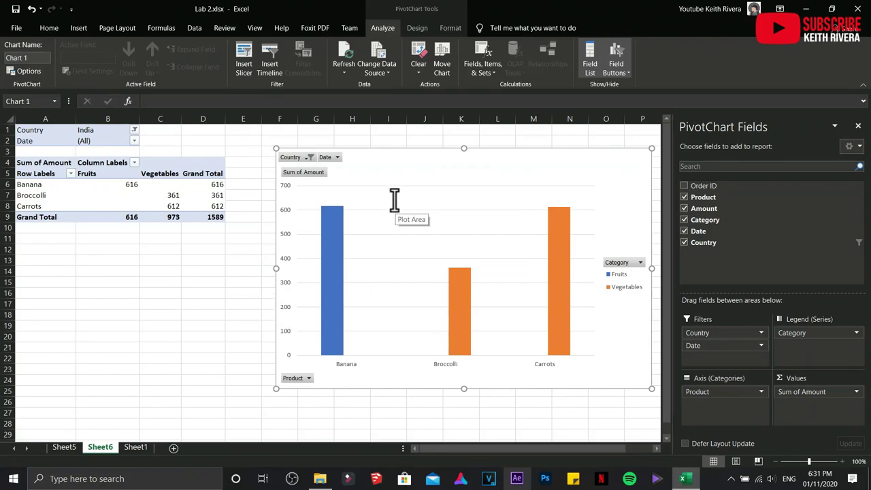
Step: Apply the dark Style 7 chart style to the India PivotChart
{"action": "left_click", "coordinate": [419, 30]}
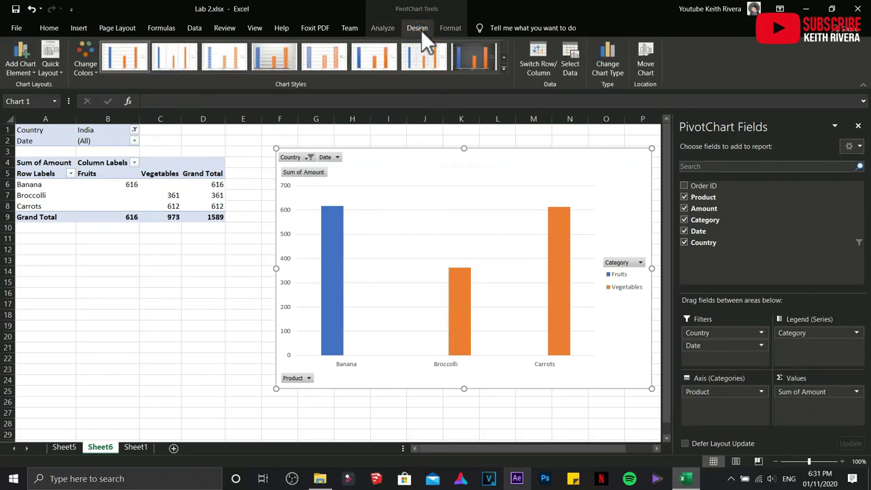
{"action": "left_click", "coordinate": [503, 69]}
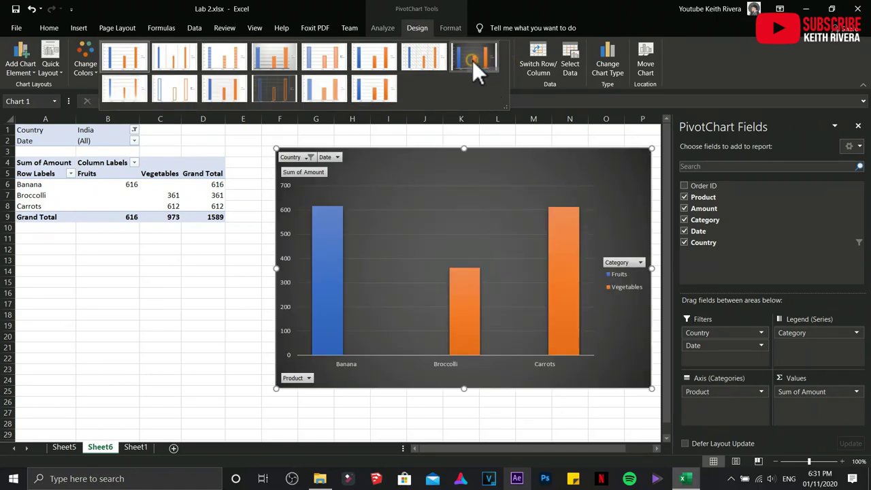
{"action": "left_click", "coordinate": [473, 61]}
{"action": "left_click", "coordinate": [224, 287]}
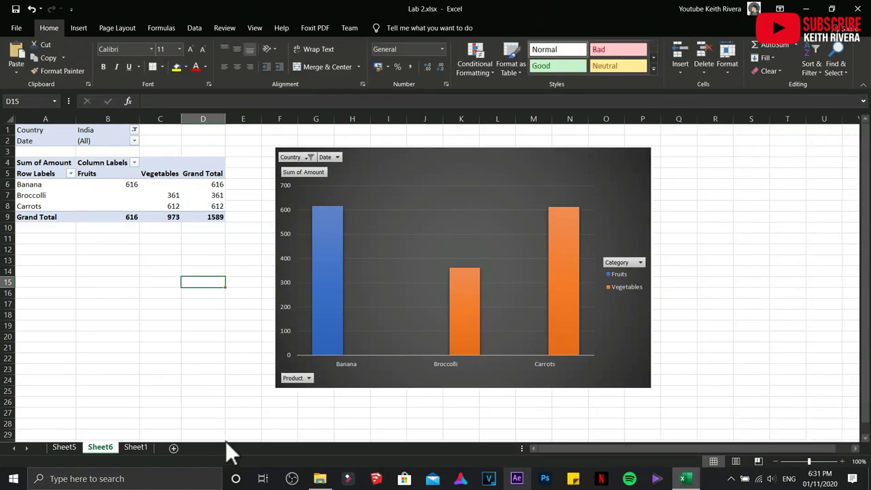
{"action": "left_click", "coordinate": [383, 283]}
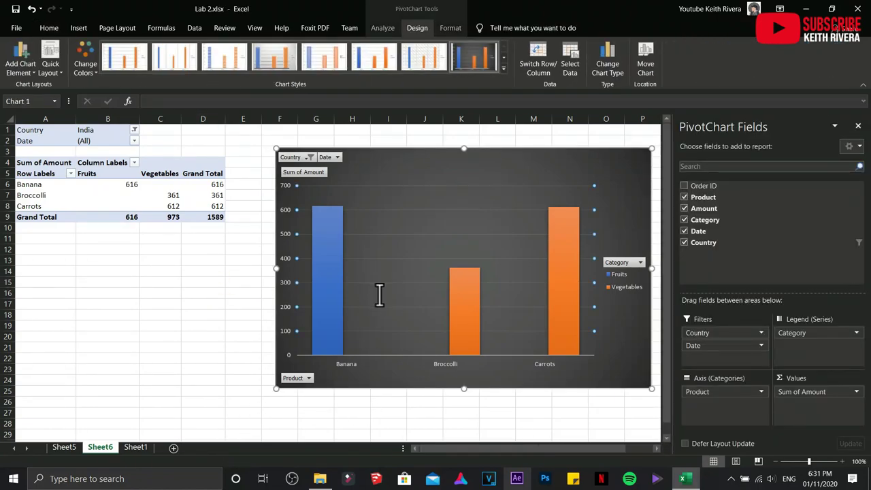
{"action": "left_click", "coordinate": [423, 58]}
{"action": "left_click", "coordinate": [220, 260]}
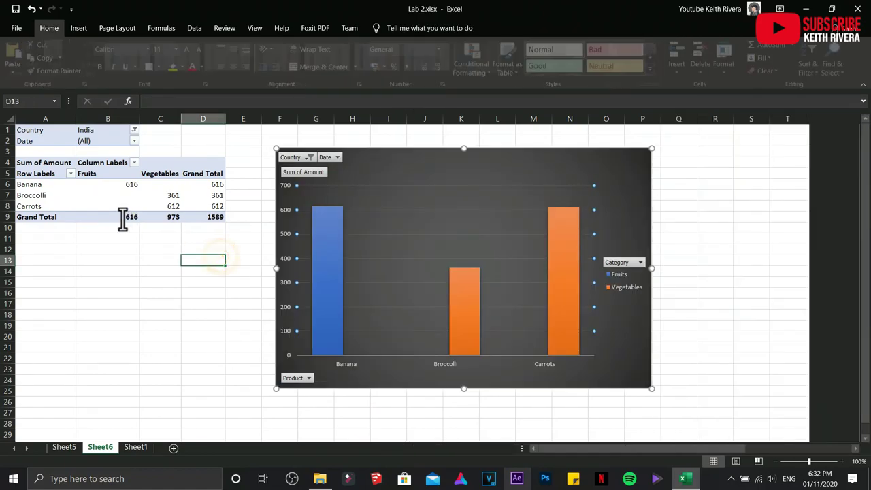
{"action": "left_click_drag", "start_coordinate": [31, 183], "coordinate": [37, 204]}
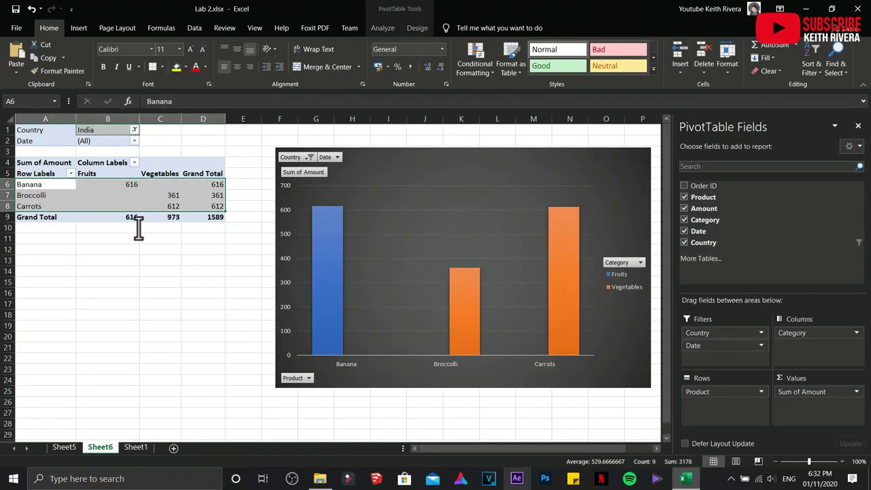
Step: On Sheet6, add All Borders to the pivot rows and format values B6:D9 as peso currency
{"action": "left_click", "coordinate": [163, 65]}
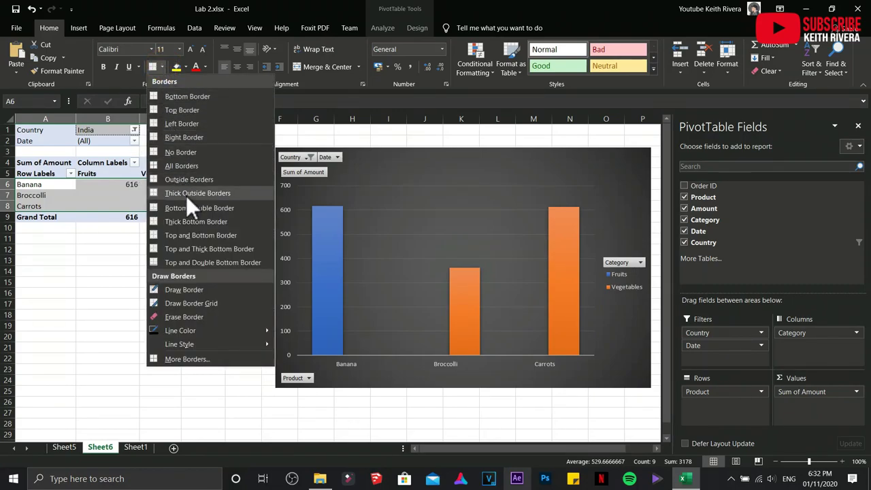
{"action": "left_click", "coordinate": [187, 167]}
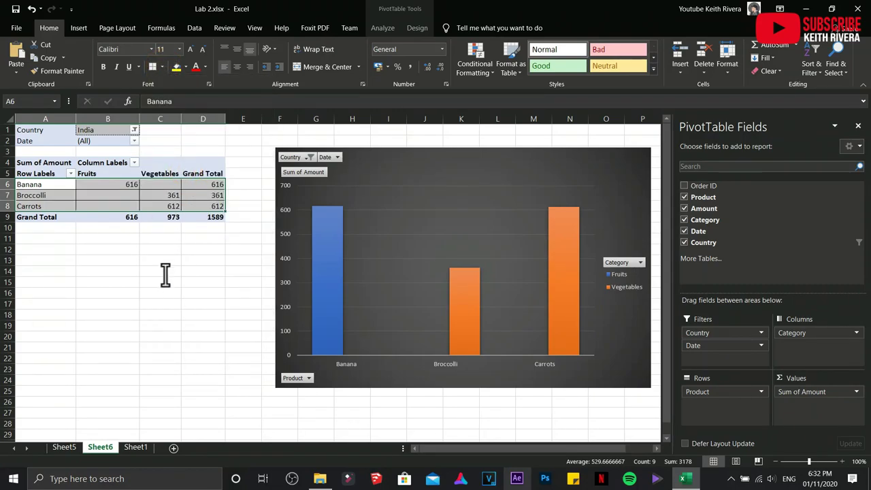
{"action": "left_click", "coordinate": [147, 258]}
{"action": "left_click_drag", "start_coordinate": [118, 182], "coordinate": [207, 212]}
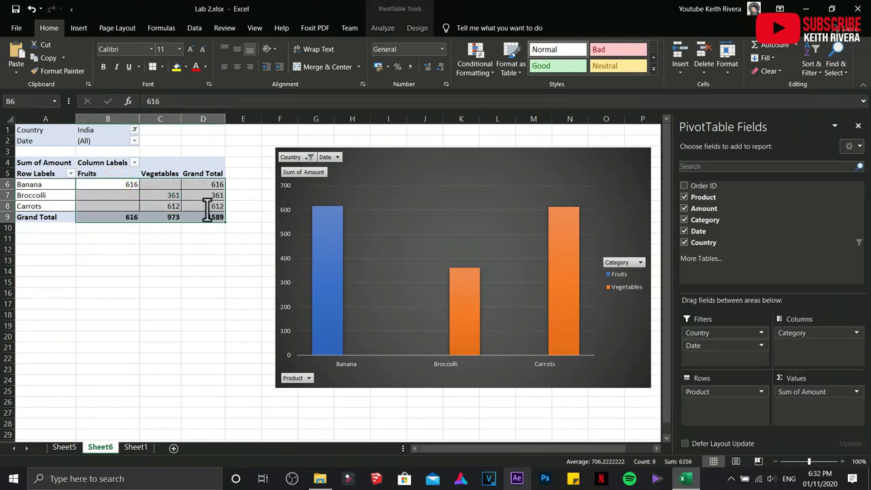
{"action": "left_click", "coordinate": [443, 51]}
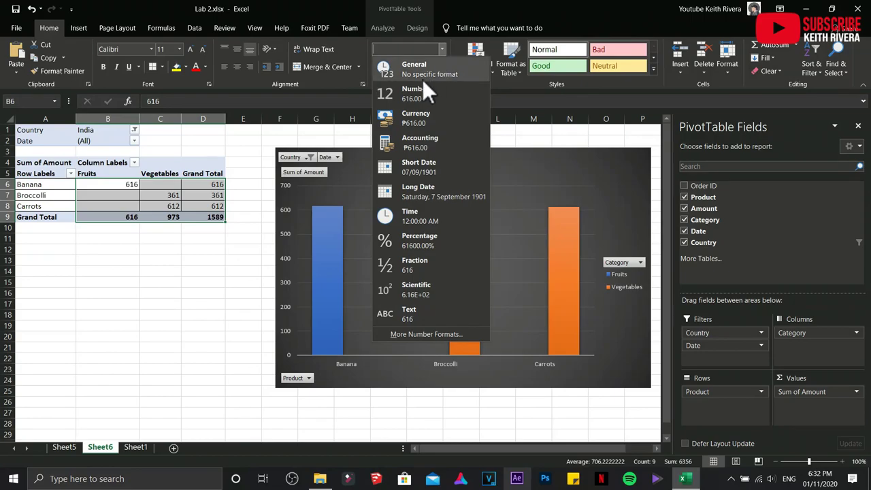
{"action": "left_click", "coordinate": [415, 118]}
{"action": "left_click", "coordinate": [214, 281]}
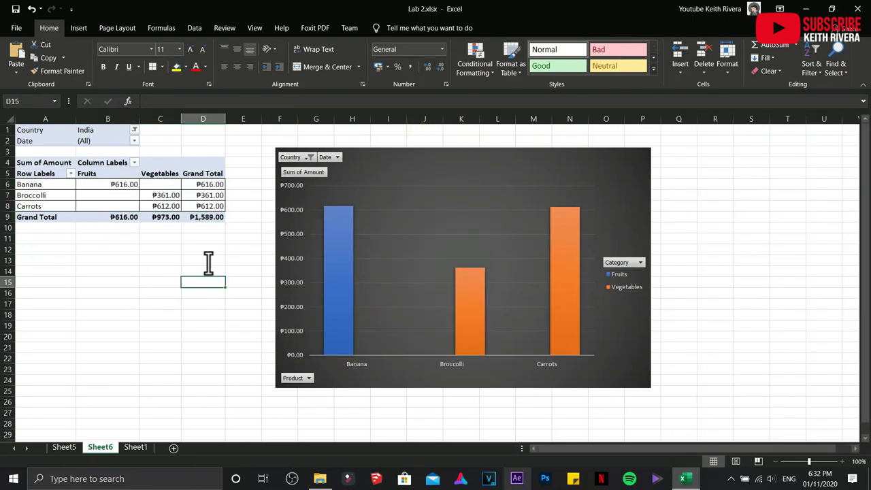
{"action": "left_click", "coordinate": [208, 262]}
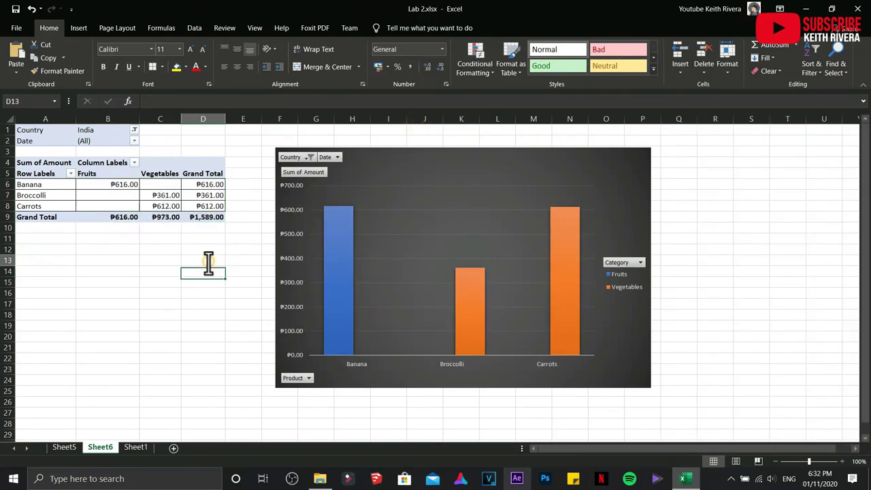
Step: On Sheet5, add borders and peso currency formatting to pivot values B6:G10
{"action": "left_click", "coordinate": [63, 447]}
{"action": "left_click_drag", "start_coordinate": [109, 163], "coordinate": [290, 204]}
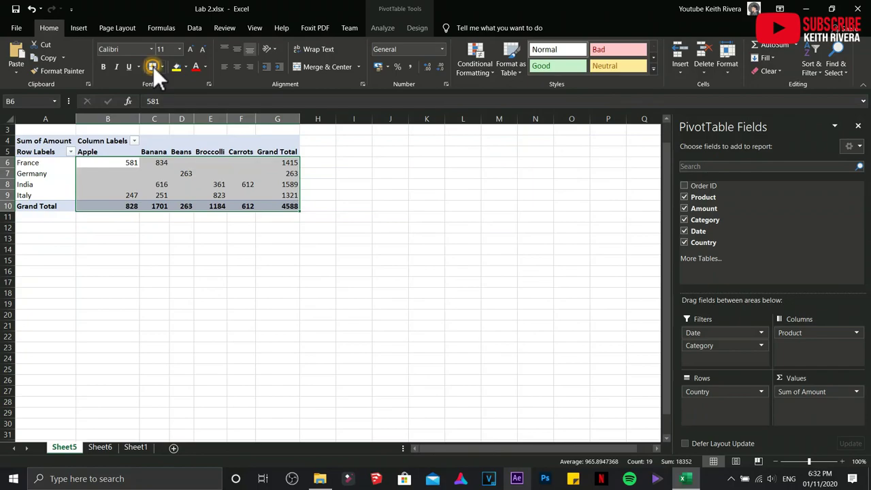
{"action": "left_click", "coordinate": [153, 66]}
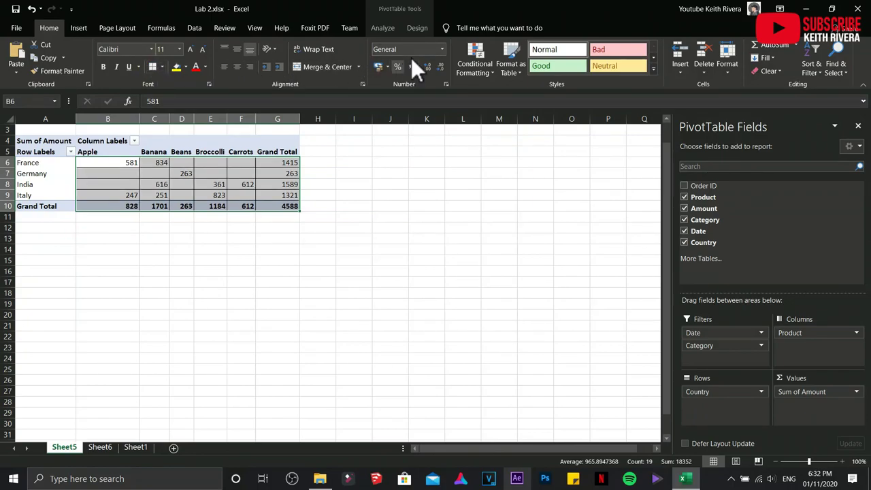
{"action": "left_click", "coordinate": [443, 50]}
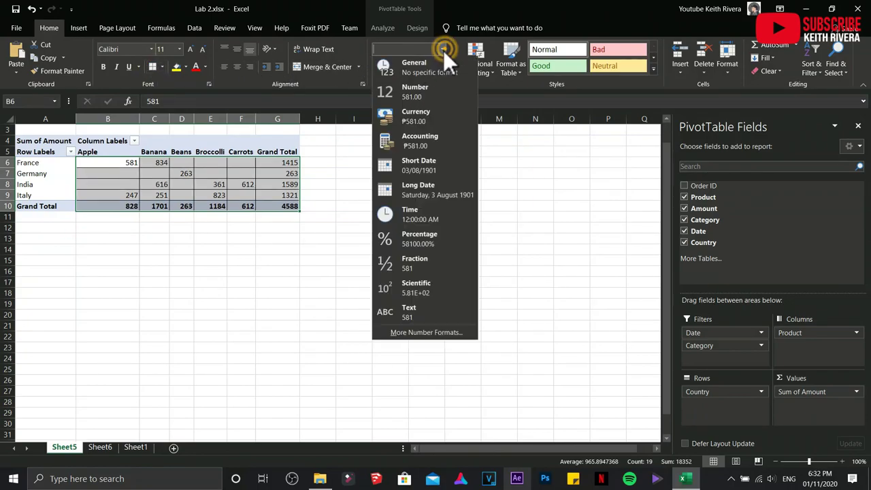
{"action": "left_click", "coordinate": [420, 120]}
{"action": "left_click", "coordinate": [200, 348]}
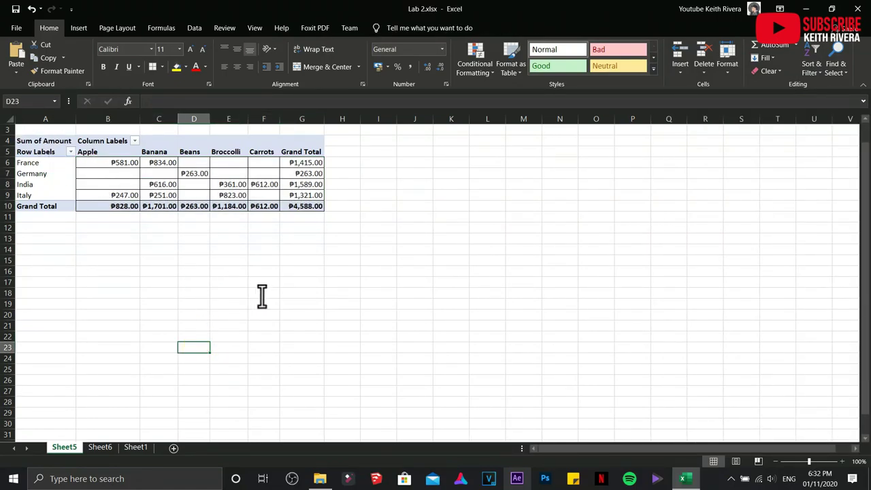
Step: Show Sheet1's original ten-order source table with the selection cleared
{"action": "left_click", "coordinate": [99, 447]}
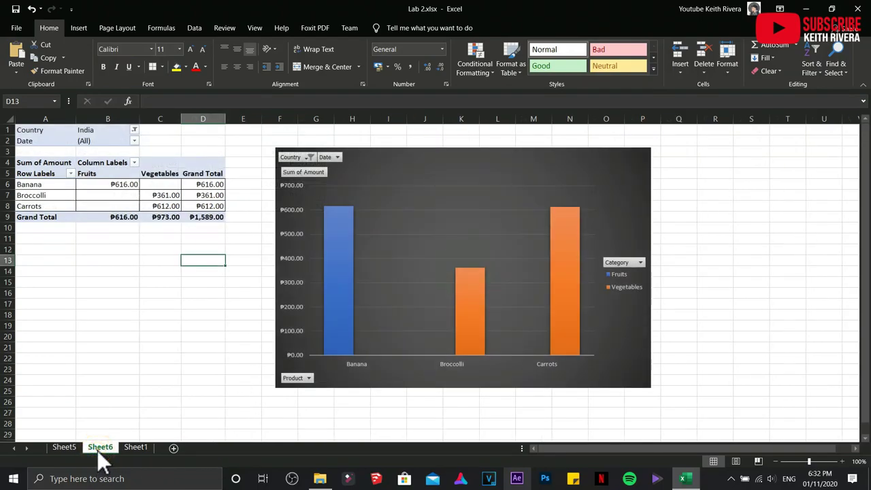
{"action": "left_click", "coordinate": [139, 447]}
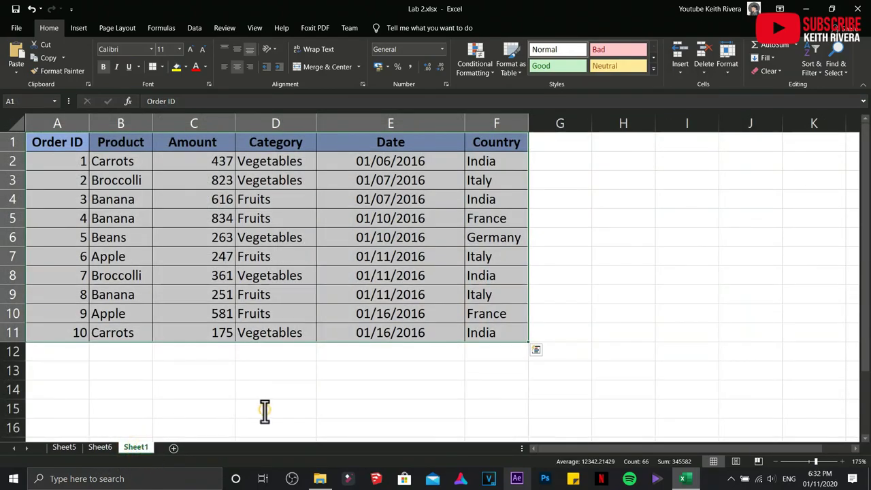
{"action": "left_click", "coordinate": [265, 409]}
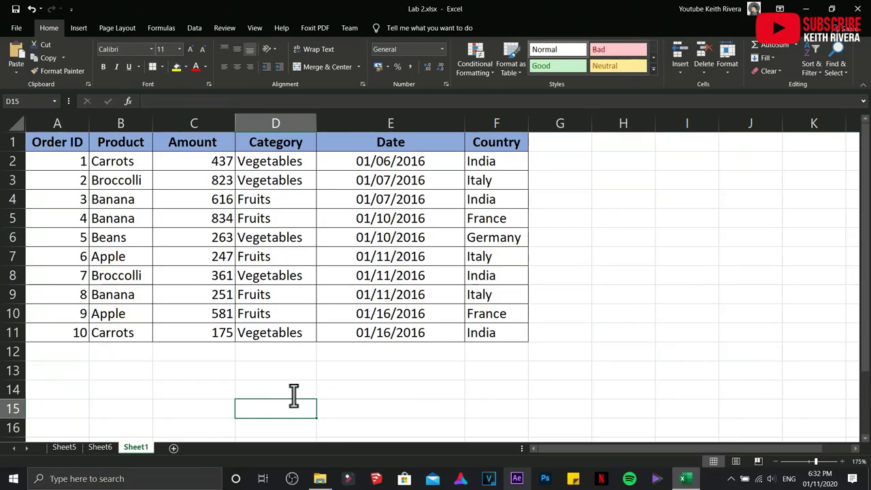
{"action": "left_click", "coordinate": [730, 479]}
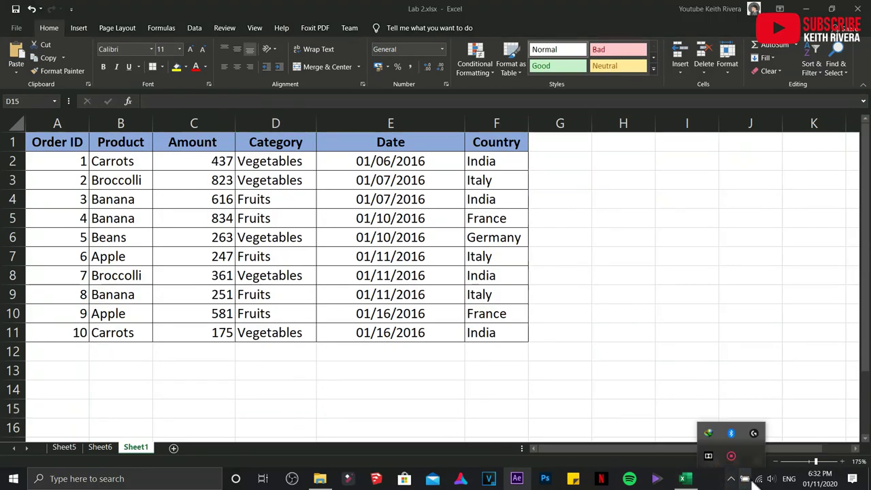